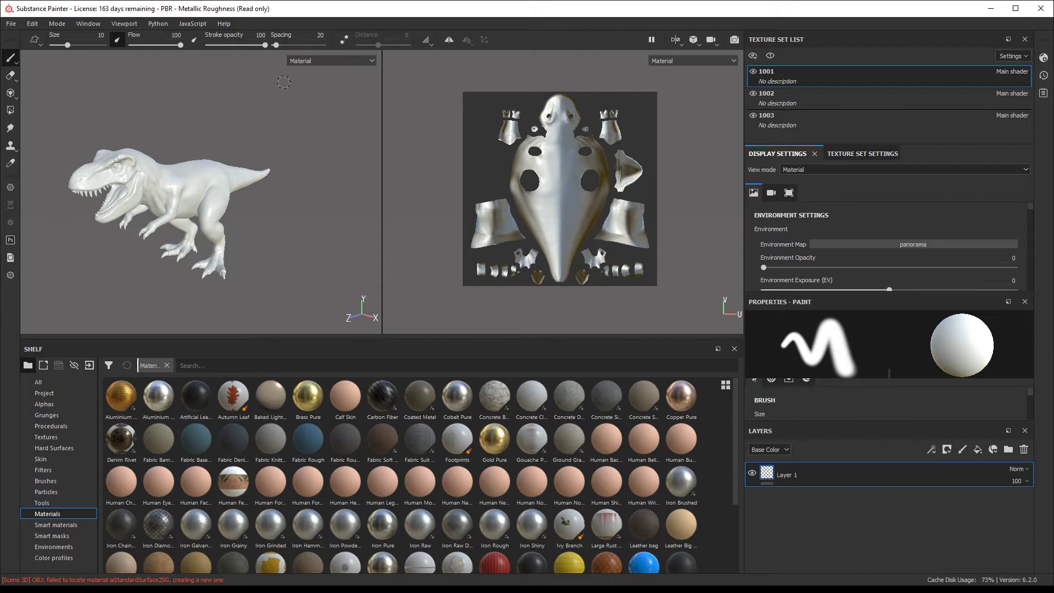
left_click_drag(258, 191, 299, 212, "alt")
middle_click_drag(299, 212, 303, 218, "alt")
right_click_drag(302, 218, 307, 226, "alt")
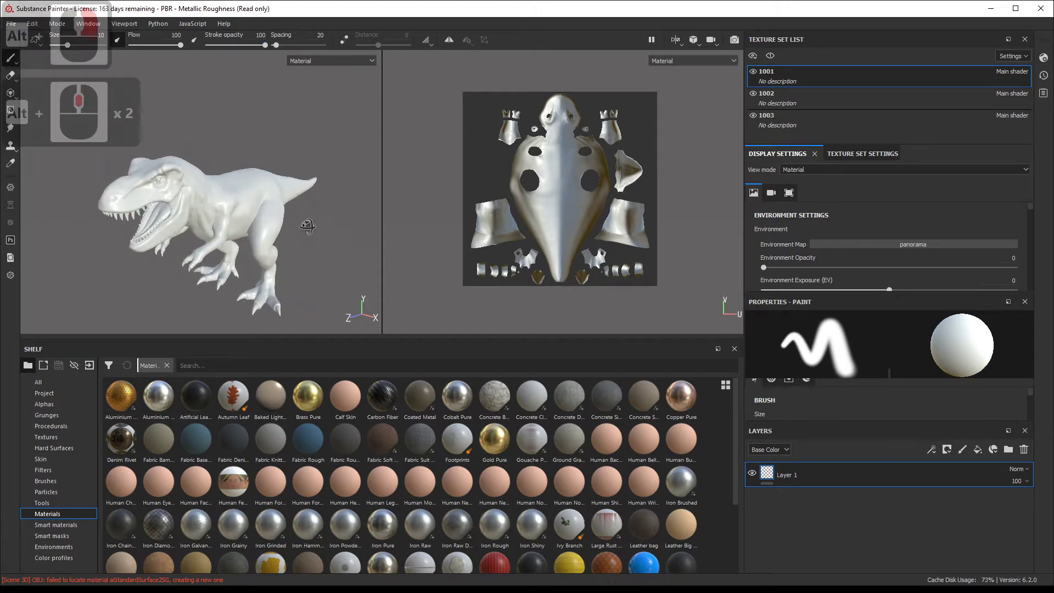
left_click_drag(308, 226, 289, 228, "alt")
middle_click_drag(290, 228, 301, 224, "alt")
left_click_drag(302, 223, 283, 227, "alt")
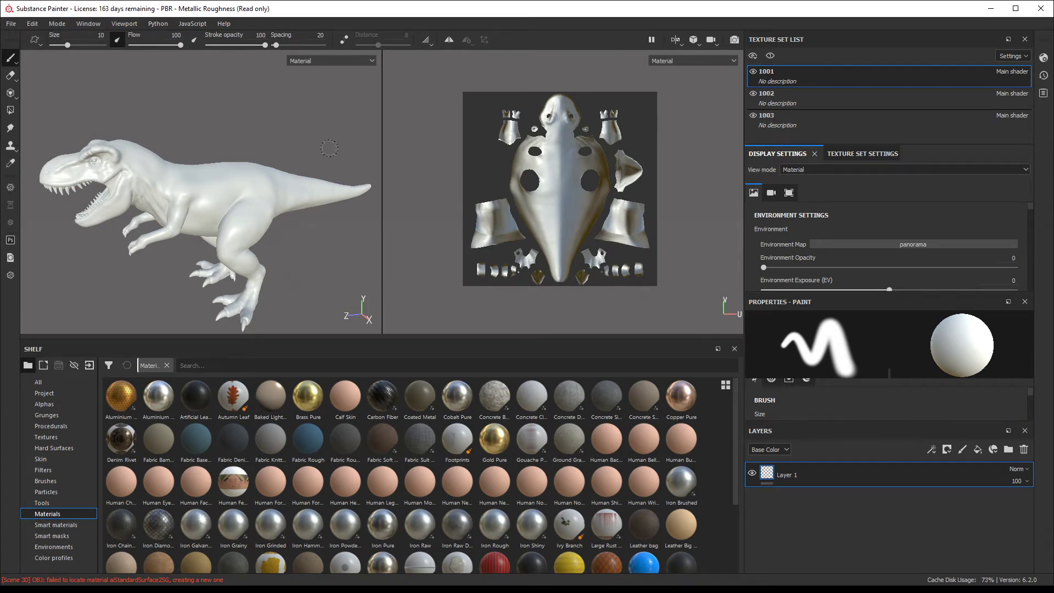
- Create a project from sd_01_trex_001.obj with UV tiles converted into individual texture sets (legacy), discarding the current project's unsaved changes
left_click(11, 24)
left_click(27, 42)
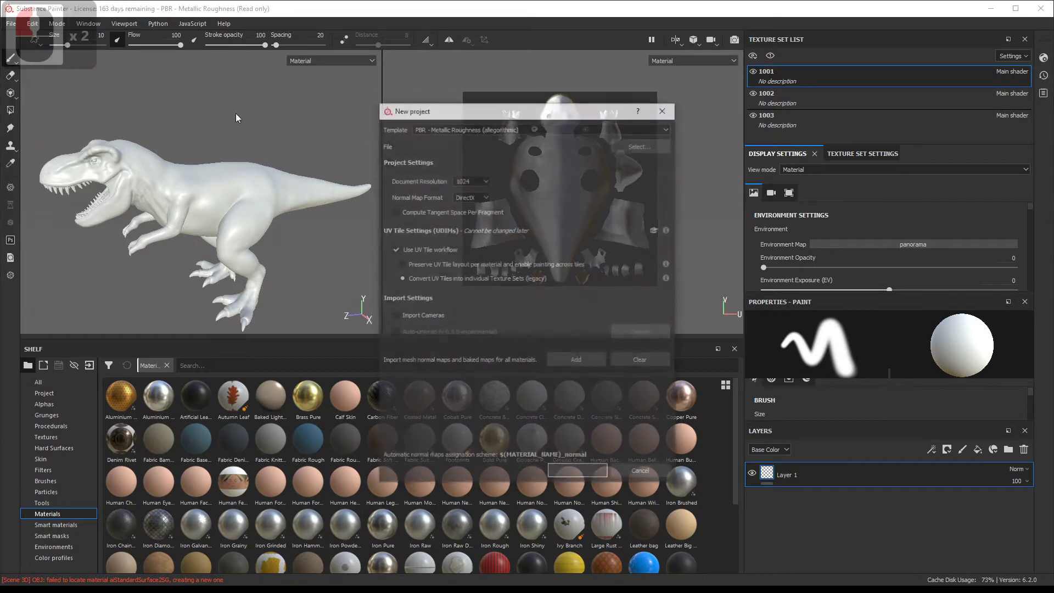
left_click(634, 146)
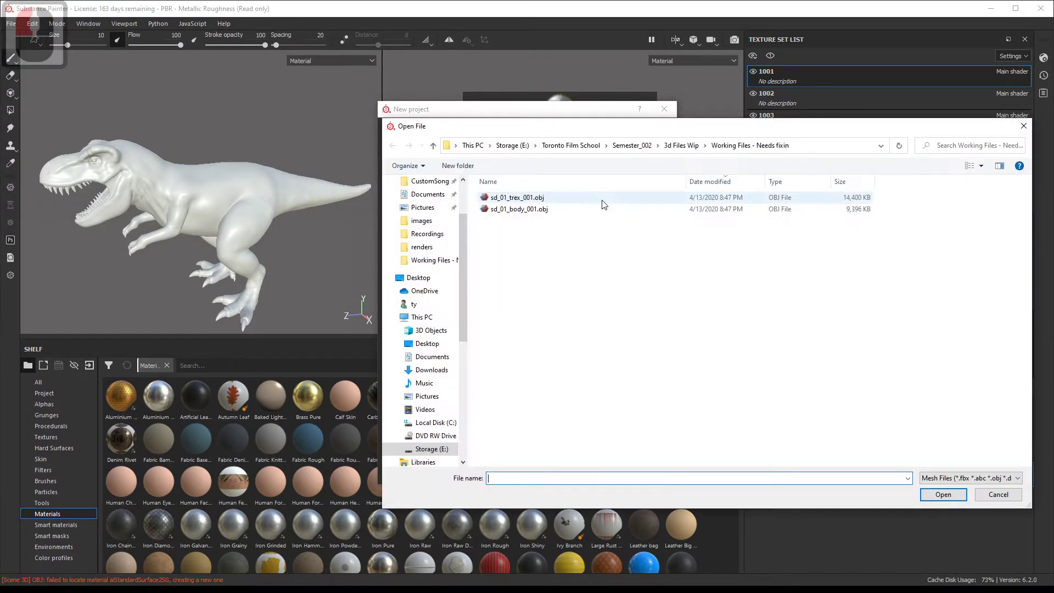
double_click(543, 203)
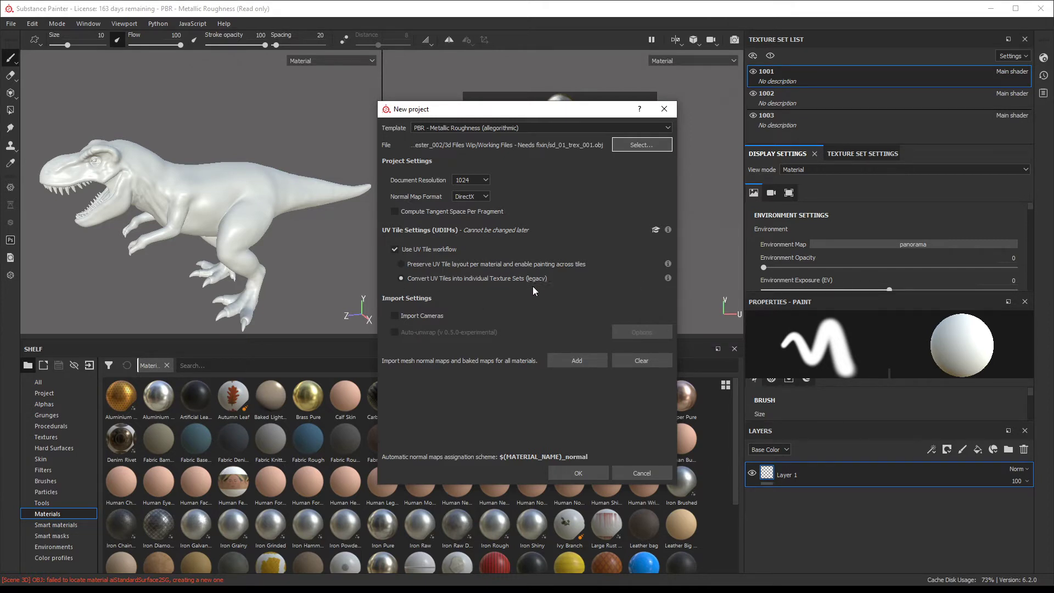
left_click(602, 472)
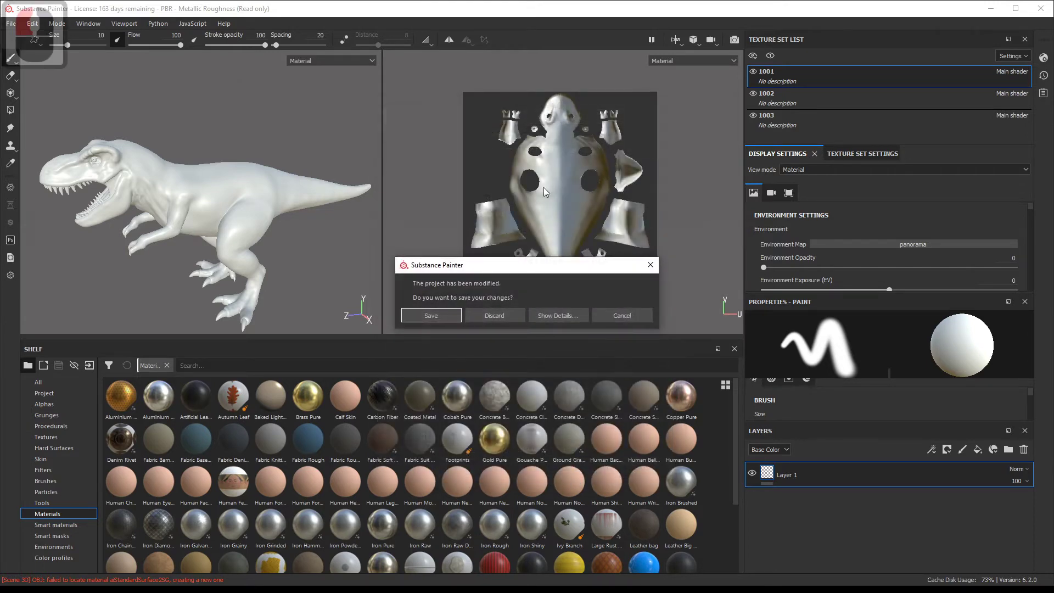
left_click(511, 318)
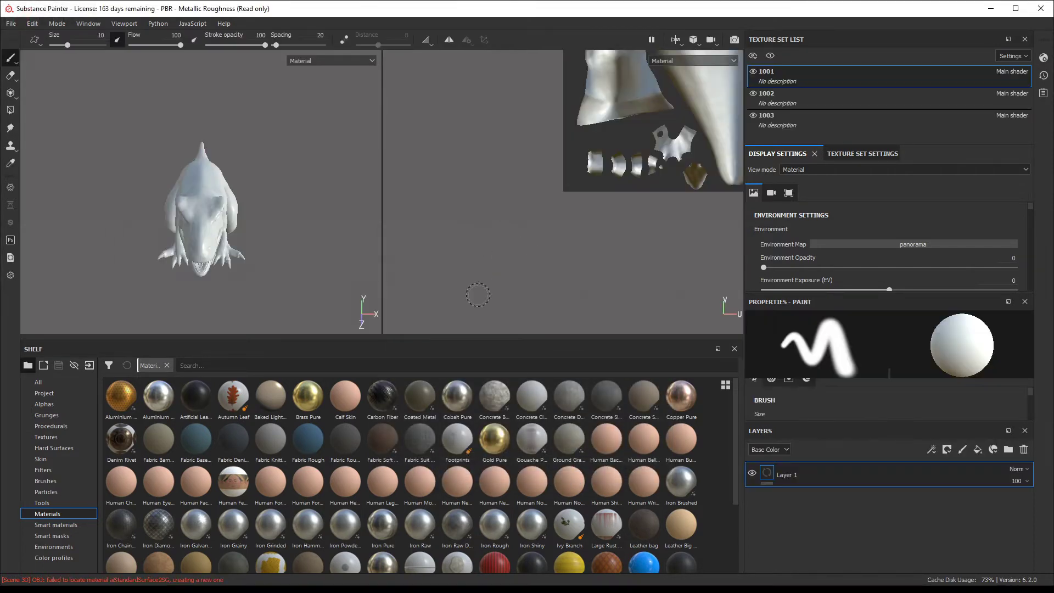
- Shrink the shelf to make the viewports taller, and frame the whole T-rex and its complete UV layout
left_click_drag(425, 338, 413, 476)
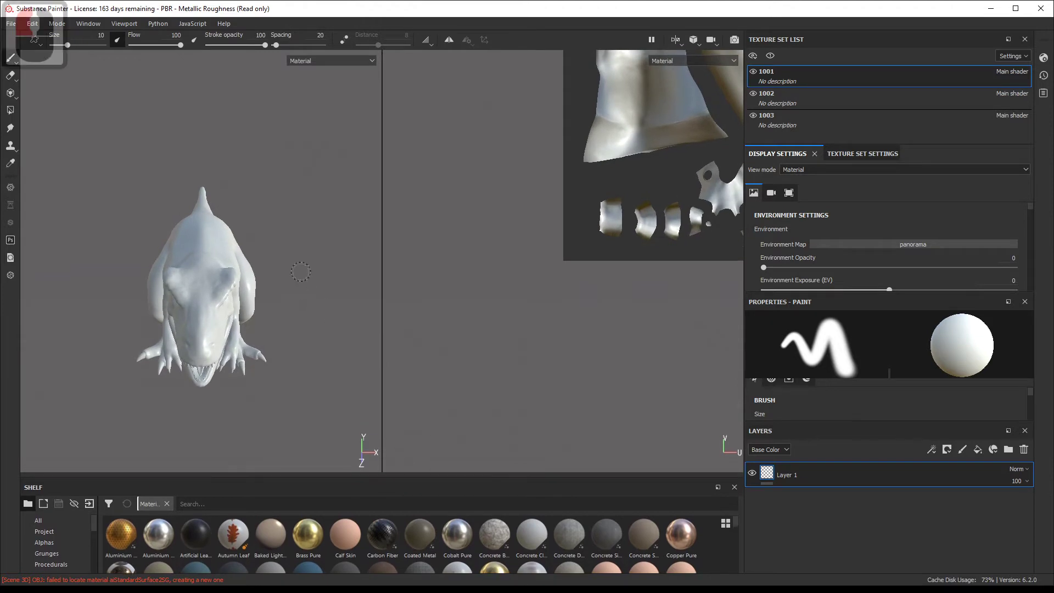
left_click_drag(300, 271, 239, 246, "alt")
middle_click_drag(239, 246, 323, 239, "alt")
right_click_drag(324, 238, 237, 231, "alt")
middle_click_drag(238, 230, 215, 228, "alt")
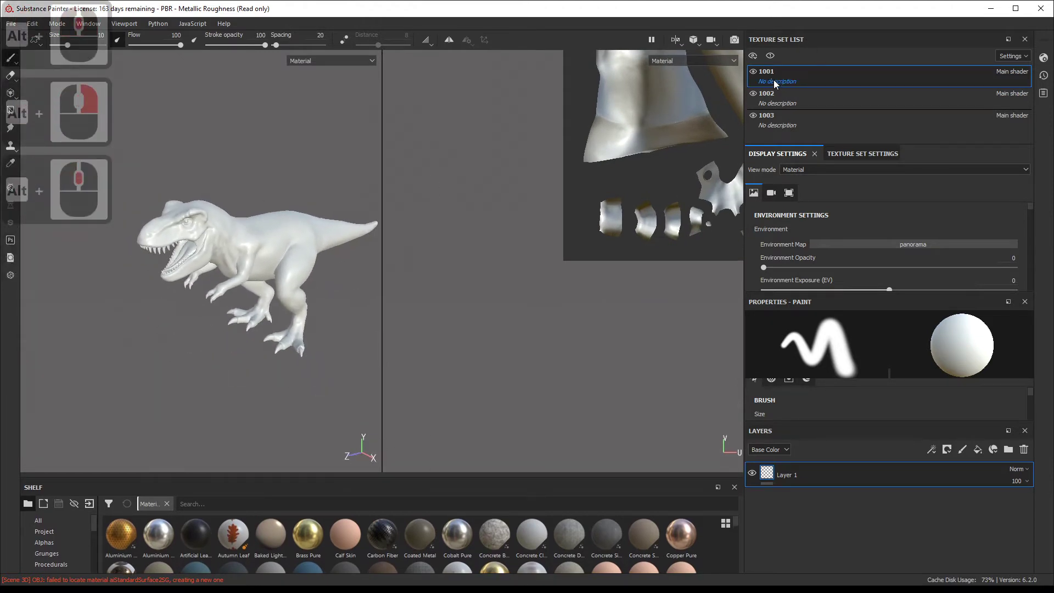
right_click_drag(648, 191, 532, 226, "alt")
middle_click_drag(532, 226, 453, 326, "alt")
middle_click_drag(578, 237, 513, 267, "alt")
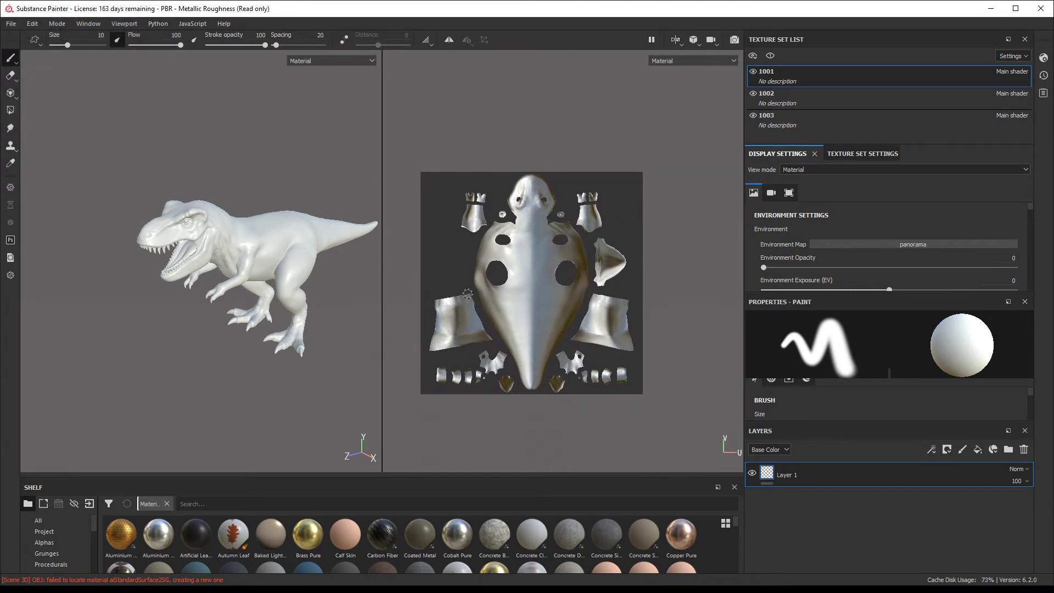
- Add a fill layer to texture set 1001 and set its base color to pure red (1.000, 0.000, 0.000)
left_click(977, 449)
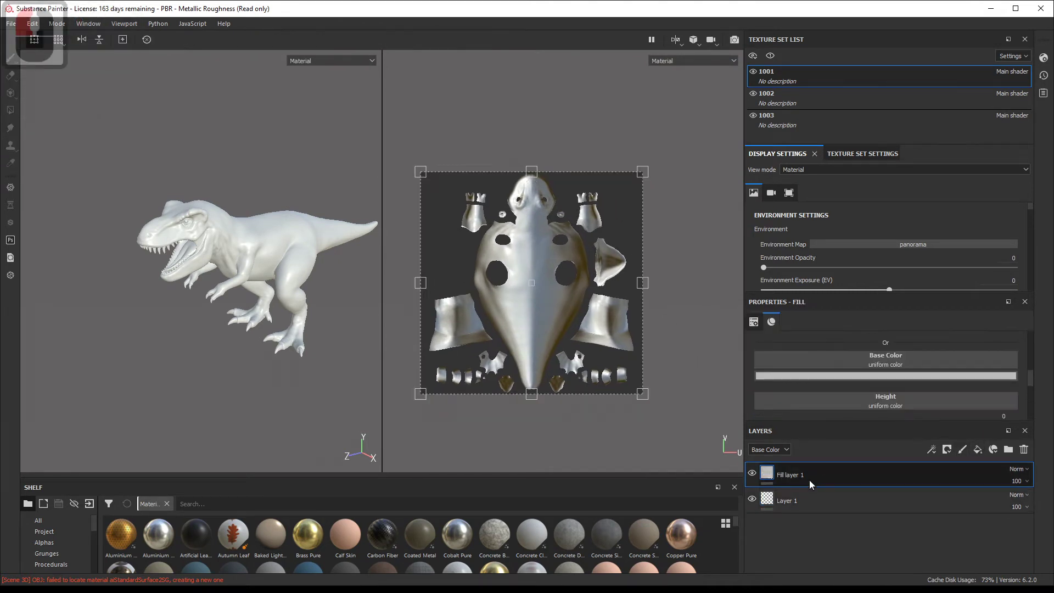
left_click(849, 376)
left_click_drag(892, 421, 935, 400)
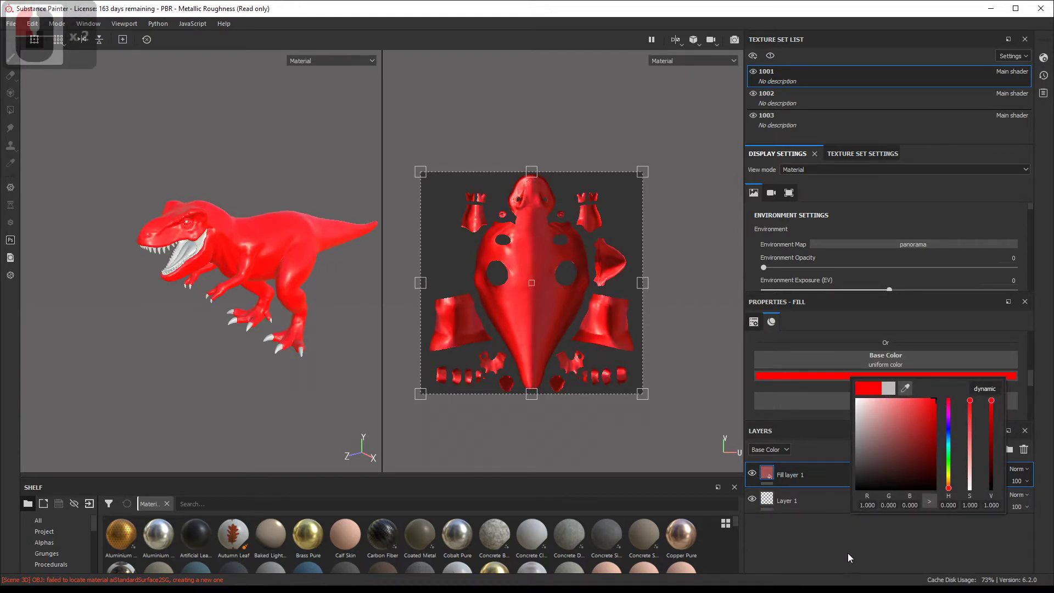
double_click(241, 277)
left_click_drag(225, 274, 210, 271, "alt")
right_click_drag(209, 271, 236, 255, "alt")
left_click_drag(236, 255, 217, 247, "alt")
middle_click_drag(217, 246, 248, 262, "alt")
right_click_drag(248, 262, 263, 261, "alt")
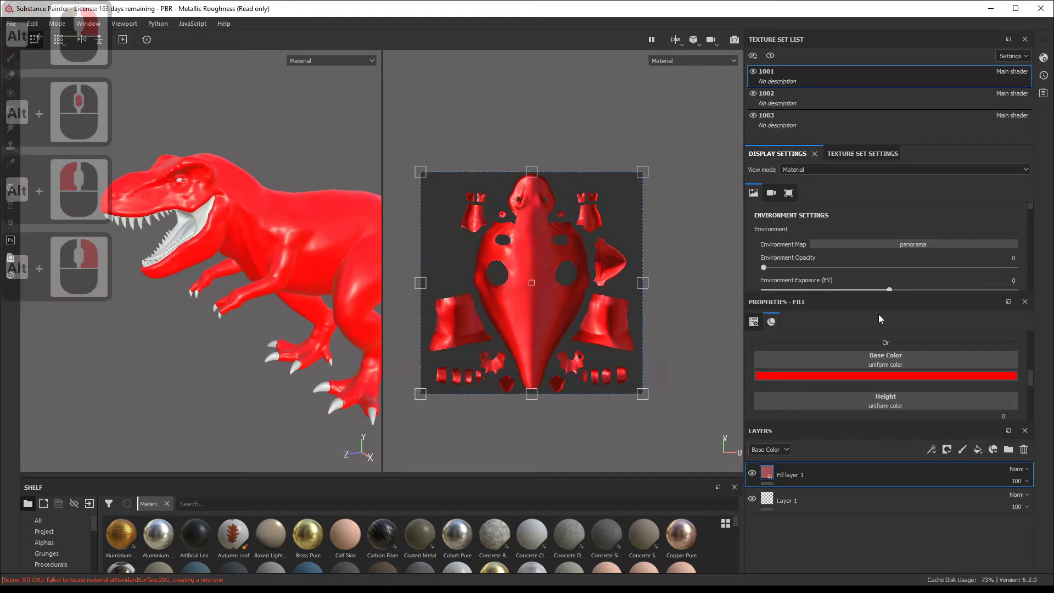
- Add a fill layer to texture set 1002 and set its base color to dark blue
left_click(790, 104)
left_click(800, 123)
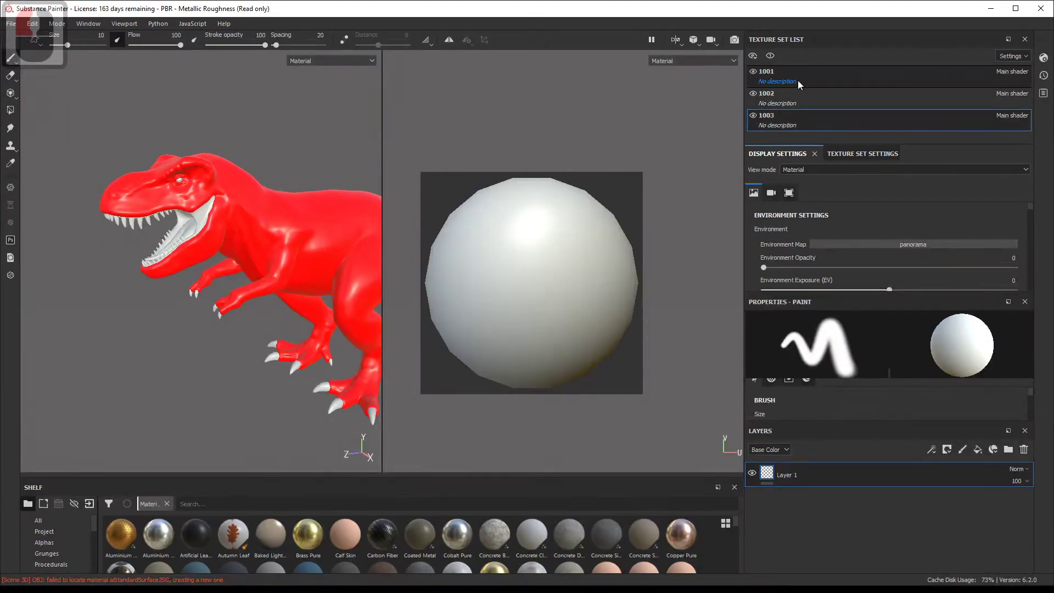
left_click(797, 80)
left_click(798, 97)
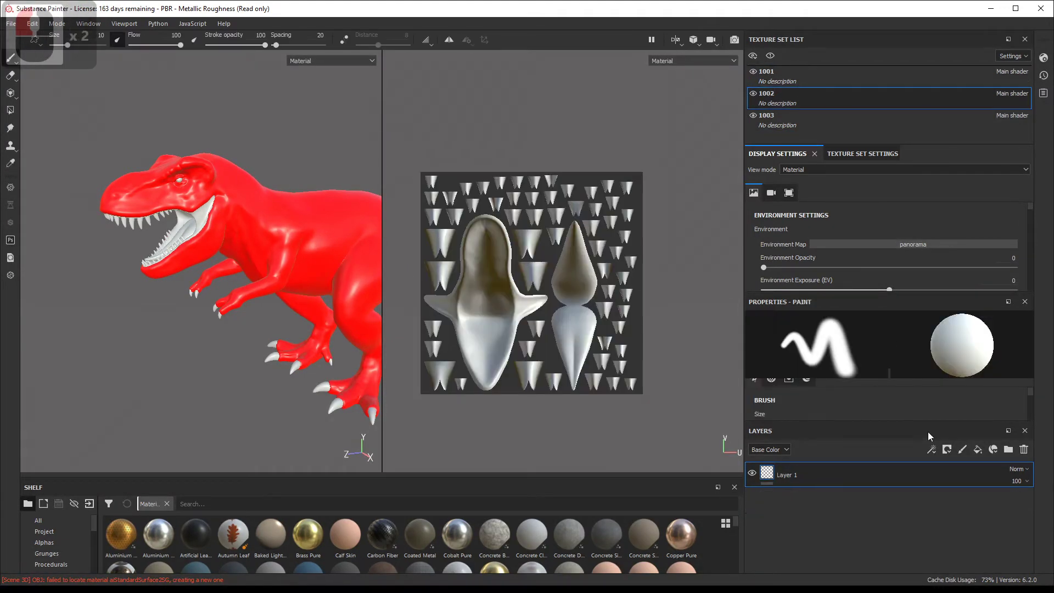
left_click(978, 449)
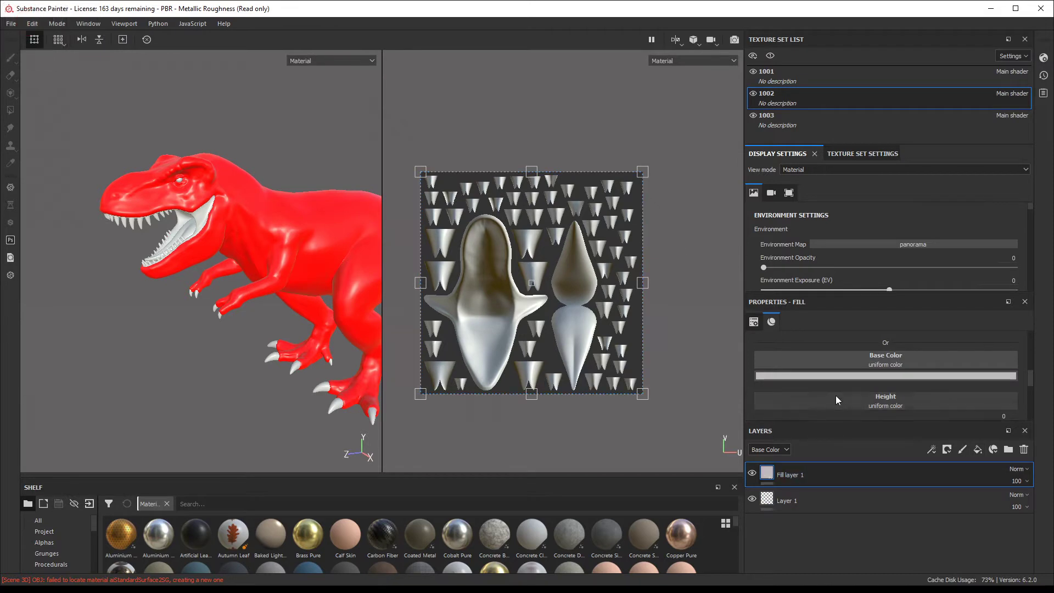
left_click(855, 375)
left_click_drag(914, 415, 954, 426)
- Examine how the two fill colors are distributed over the T-rex's body, mouth, teeth and claws
left_click_drag(256, 285, 265, 260, "alt")
middle_click_drag(265, 260, 250, 241, "alt")
left_click_drag(250, 241, 224, 227, "alt")
middle_click_drag(224, 228, 220, 247, "alt")
right_click_drag(219, 247, 238, 193, "alt")
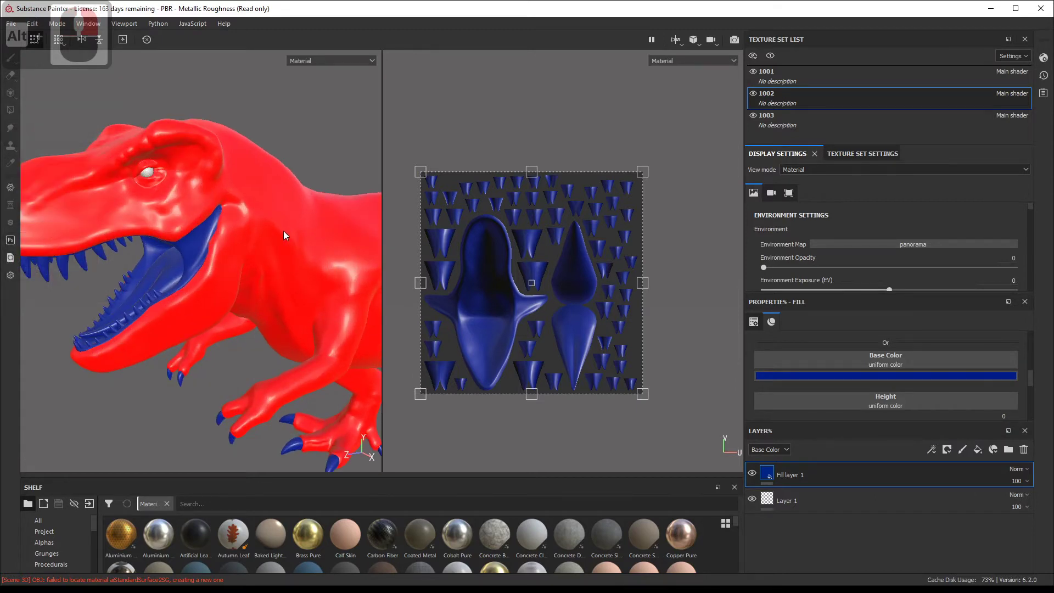
right_click_drag(283, 231, 257, 240, "alt")
right_click_drag(258, 240, 236, 247, "alt")
middle_click_drag(236, 247, 207, 210, "alt")
right_click_drag(206, 210, 192, 215, "alt")
- Add an orange fill layer (1.000, 0.251, 0.000) above the red one in texture set 1001 and give it a black mask
left_click(812, 76)
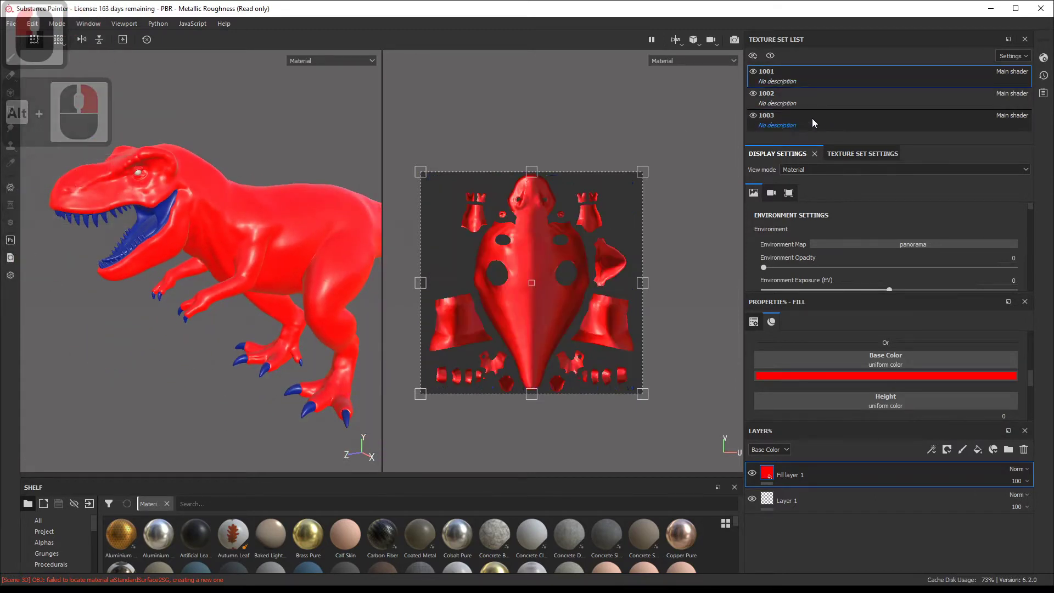
left_click(977, 449)
left_click(834, 375)
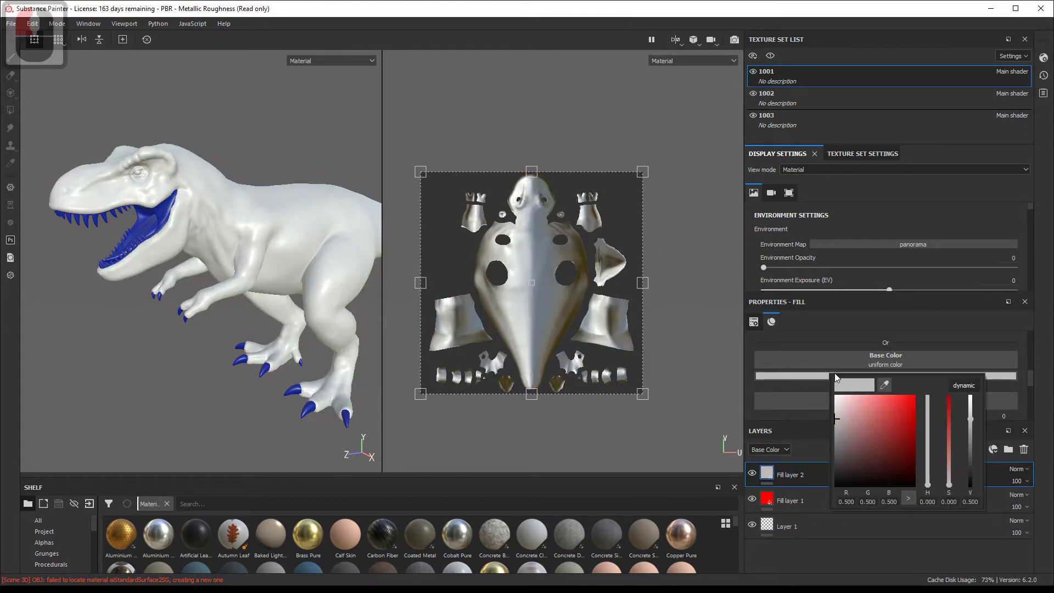
left_click_drag(928, 424, 927, 435)
left_click_drag(895, 419, 935, 385)
left_click_drag(927, 435, 928, 483)
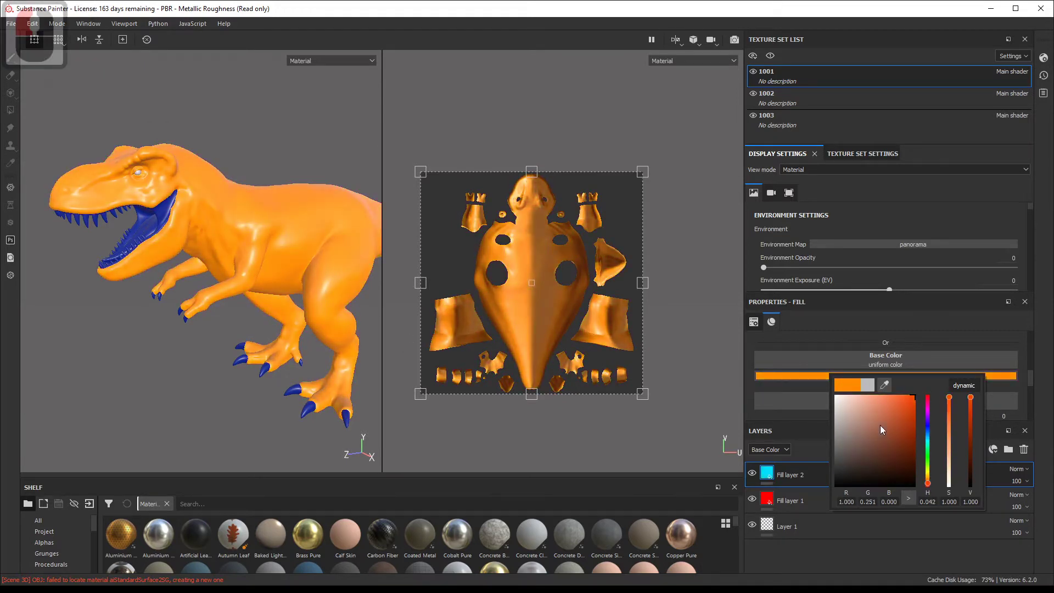
right_click(780, 481)
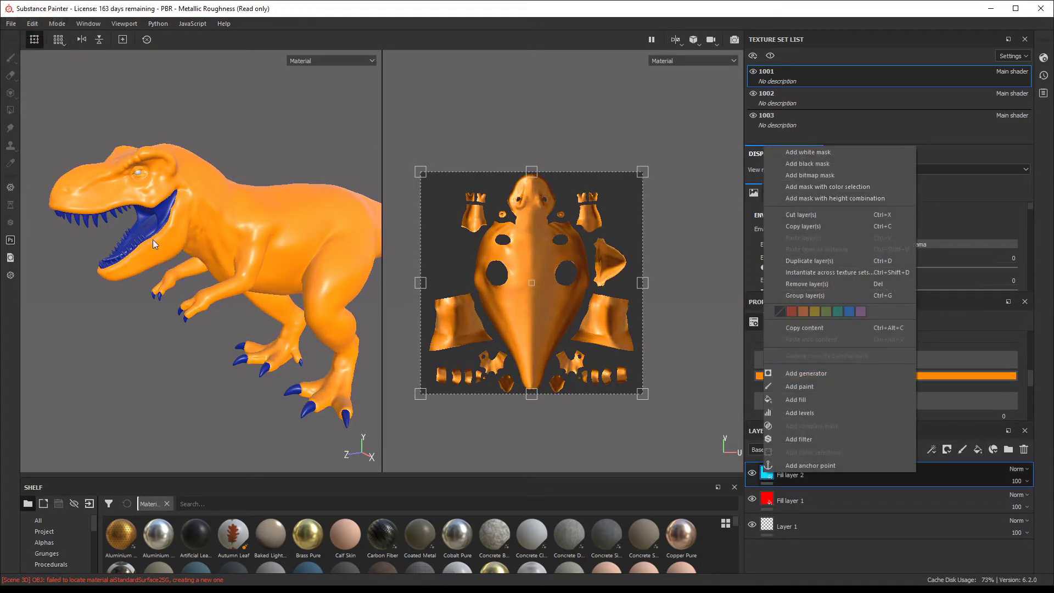
left_click(807, 163)
- Reduce the brush size to 5.49 and paint a mask stroke from the T-rex's neck past the mouth corner to the eye
key("1")
left_click_drag(325, 263, 331, 260, "alt")
middle_click_drag(330, 260, 339, 265, "alt")
right_click_drag(339, 264, 430, 265, "alt")
left_click_drag(301, 244, 277, 233, "alt")
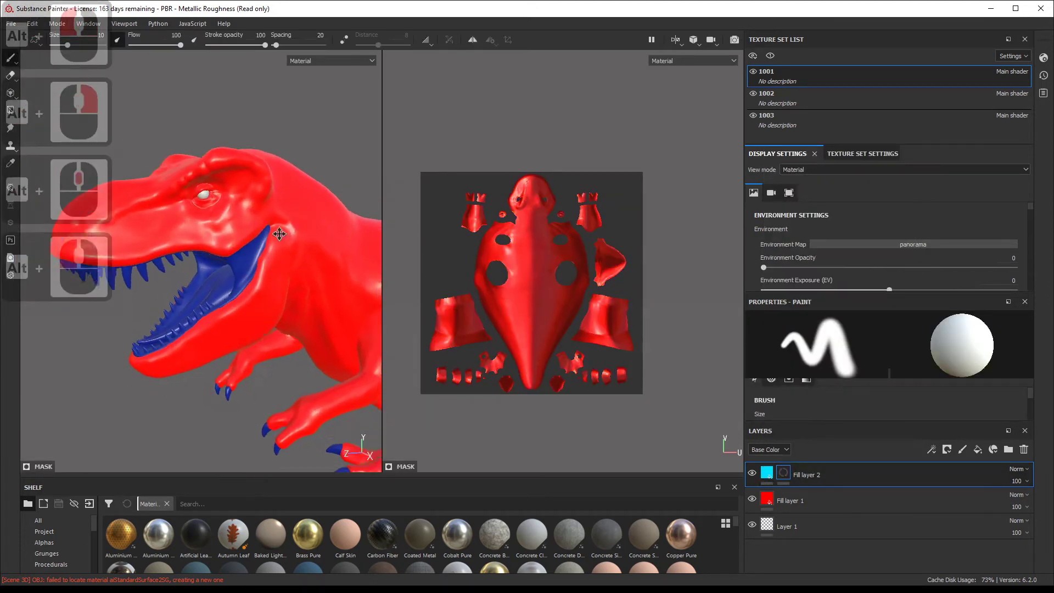
middle_click_drag(278, 232, 309, 266, "alt")
right_click_drag(308, 266, 286, 266, "ctrl")
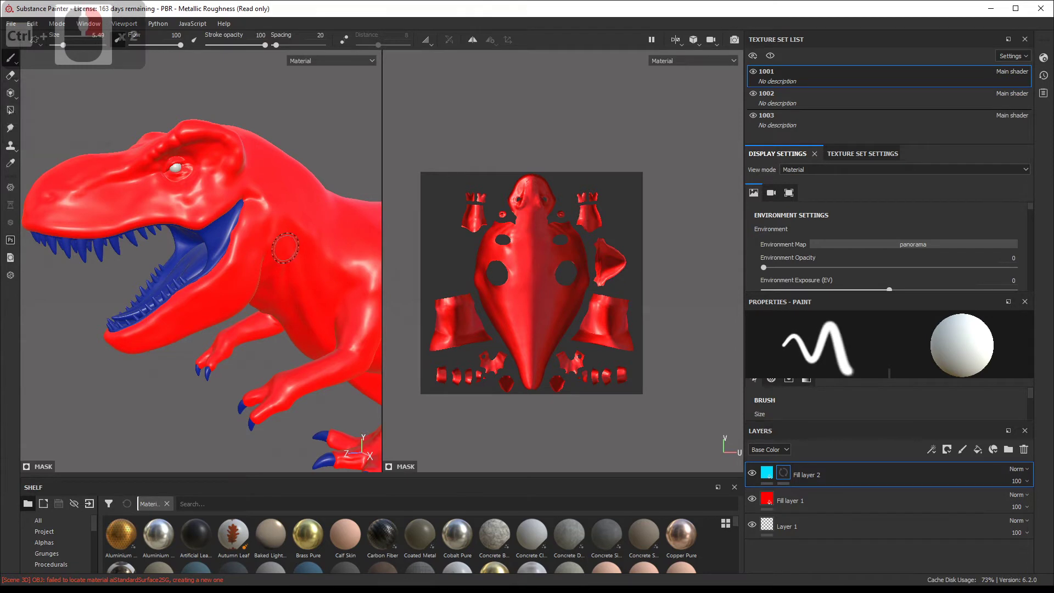
left_click_drag(271, 258, 181, 169)
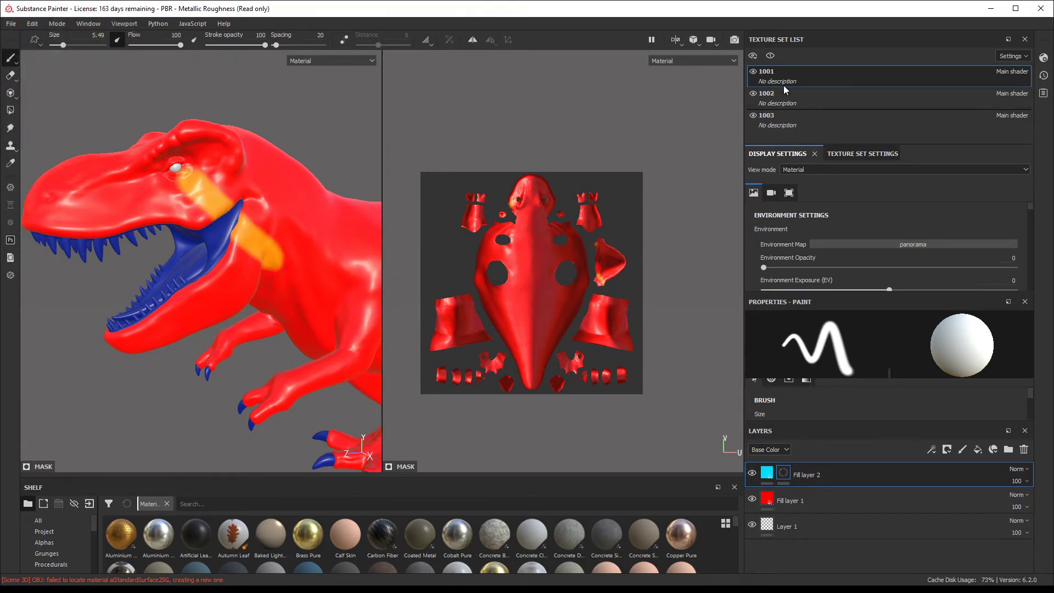
- Compare the layer stacks and UV layouts of texture sets 1001 and 1002
left_click(810, 99)
left_click(807, 83)
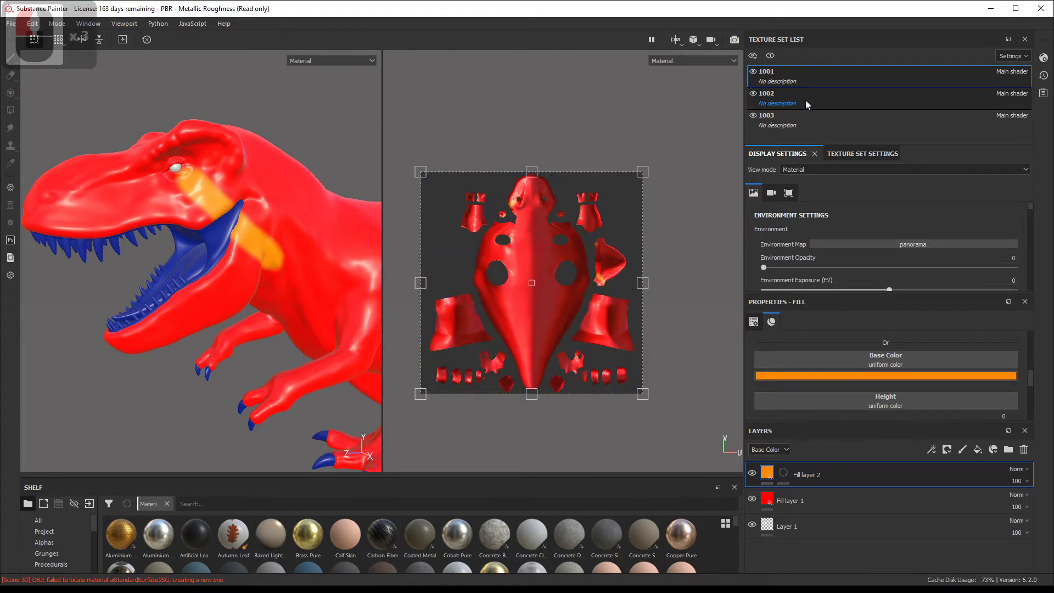
left_click(805, 100)
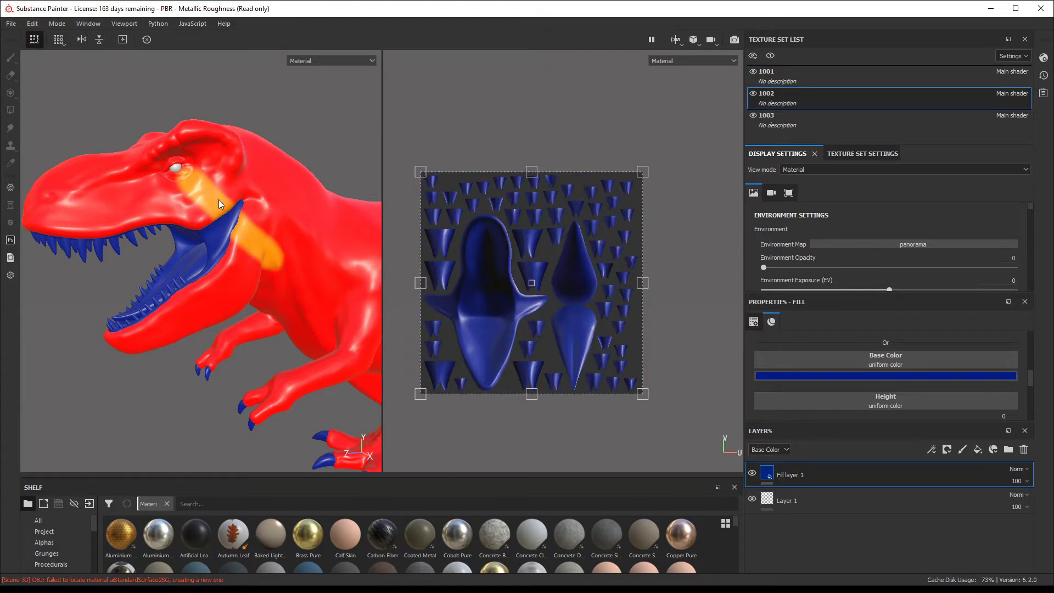
left_click(816, 100)
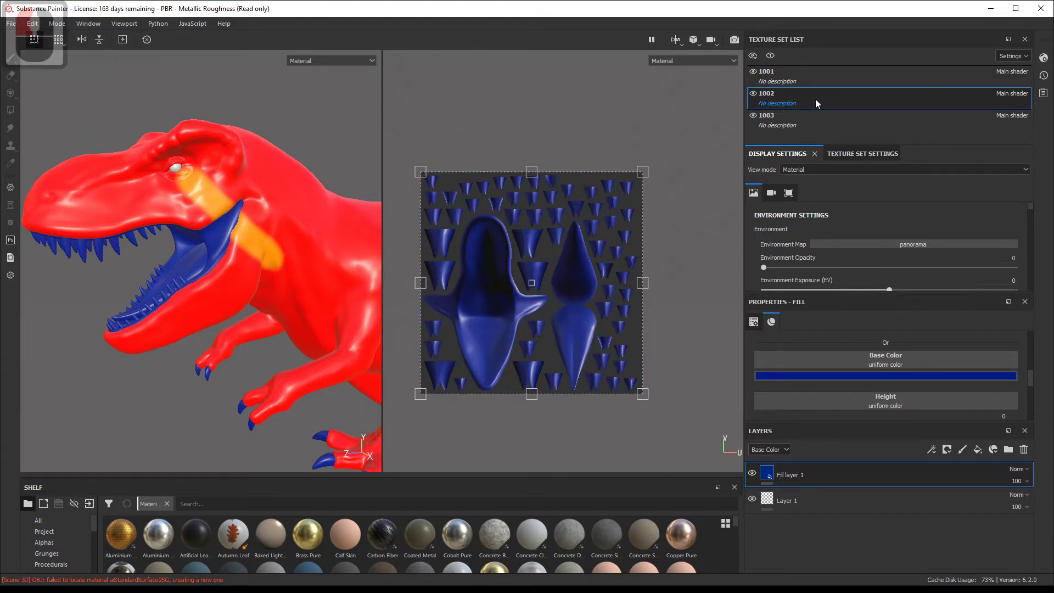
left_click(976, 450)
left_click(870, 376)
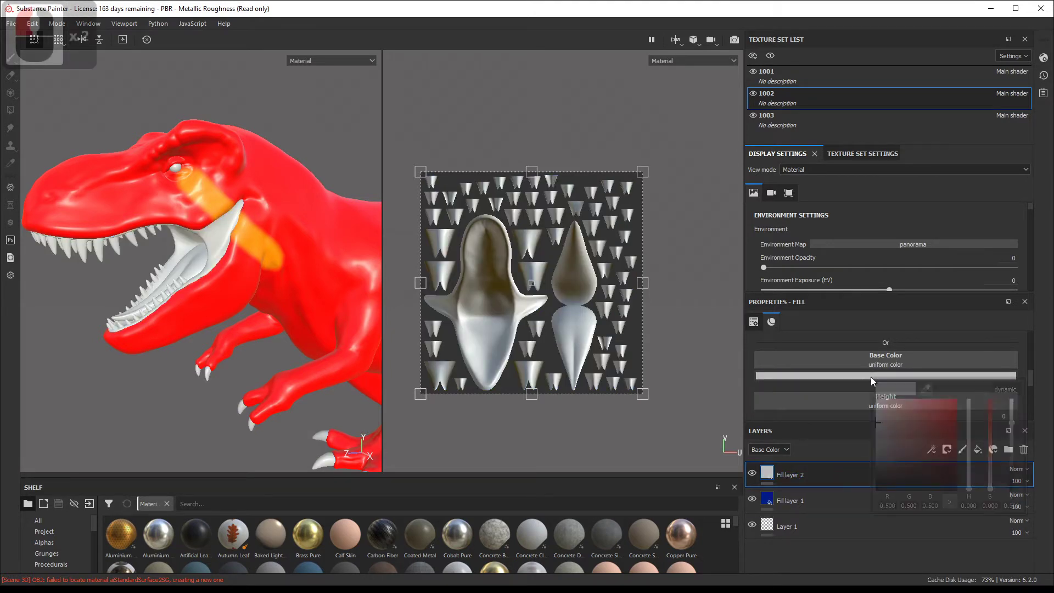
left_click(890, 561)
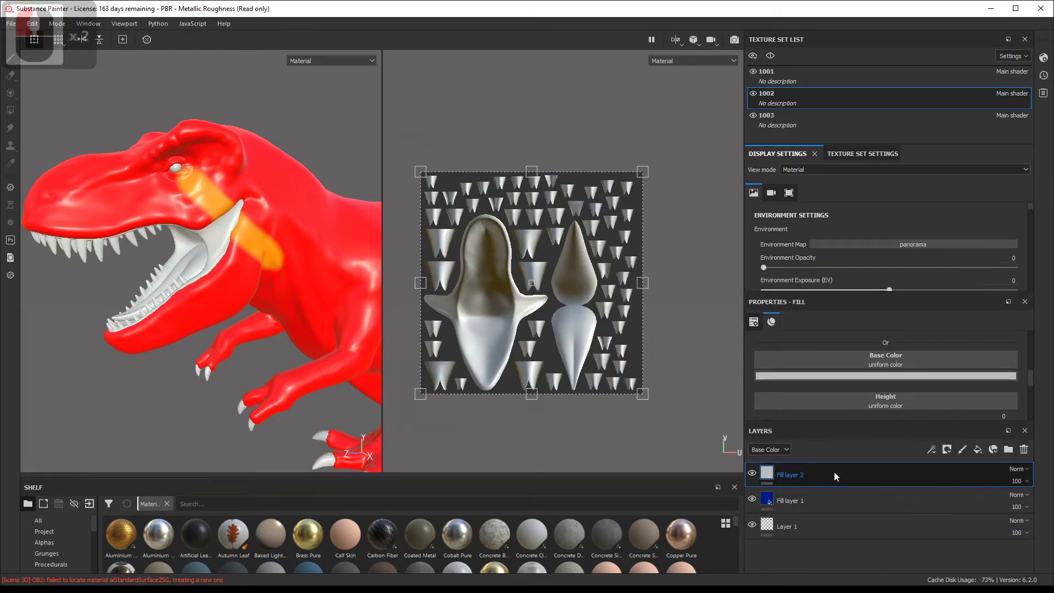
key("Delete")
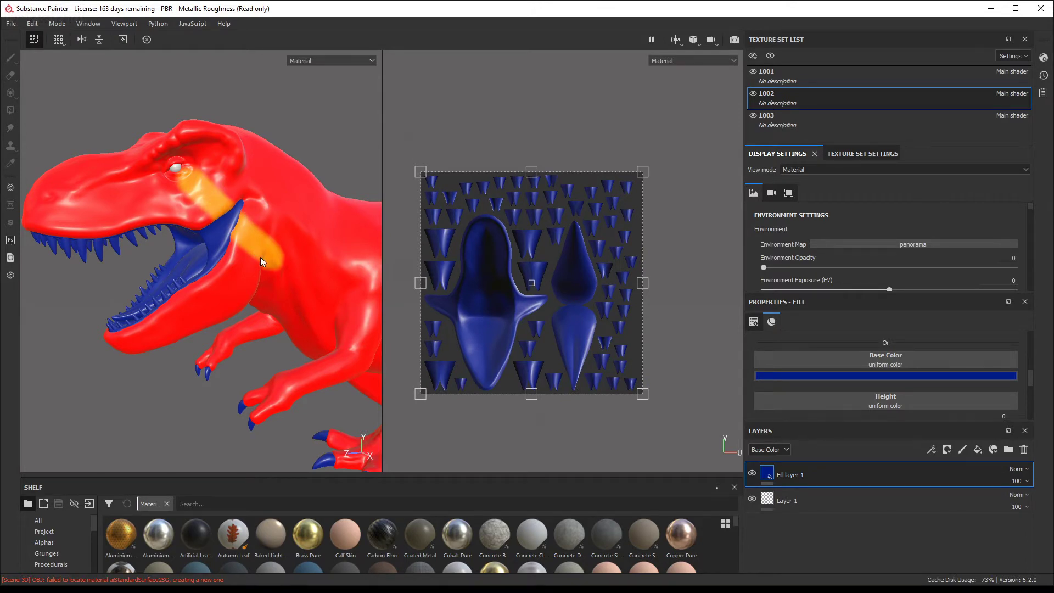
right_click_drag(359, 255, 263, 240, "alt")
middle_click_drag(264, 240, 247, 219, "alt")
right_click_drag(247, 219, 223, 226, "alt")
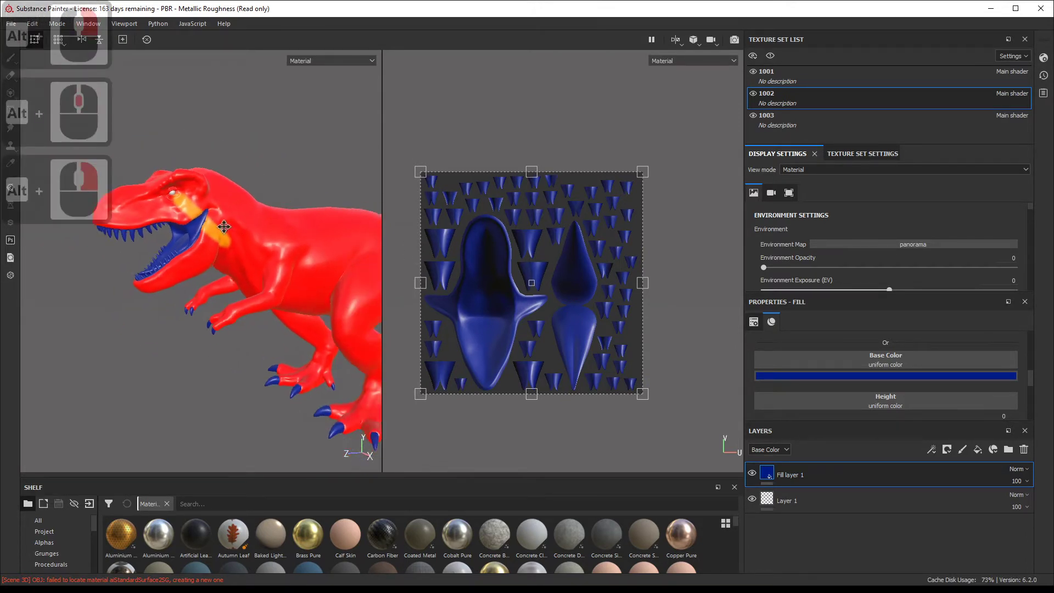
left_click_drag(224, 226, 260, 239, "alt")
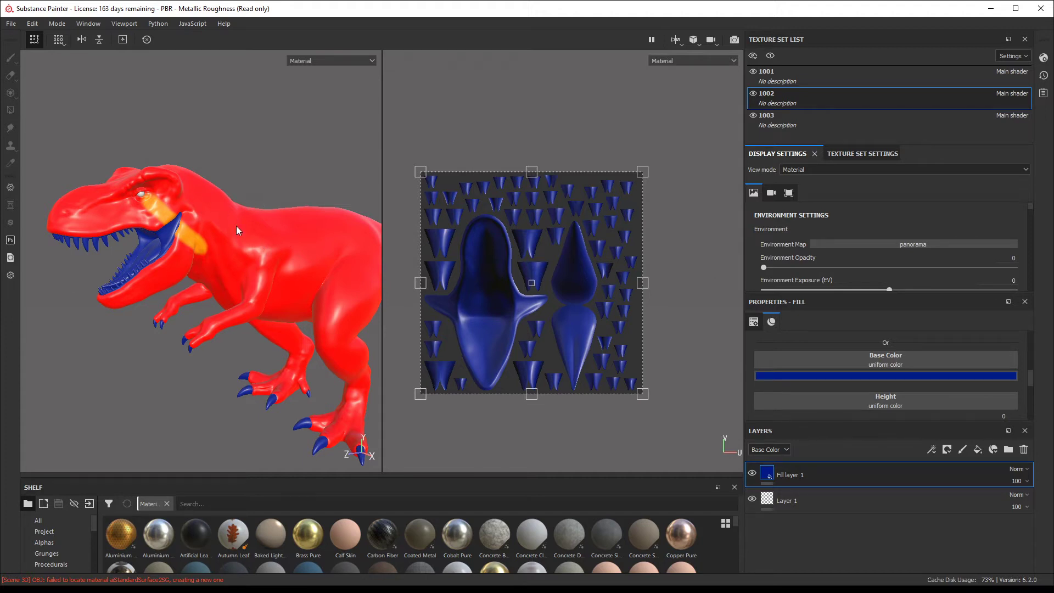
left_click(783, 77)
left_click(790, 104)
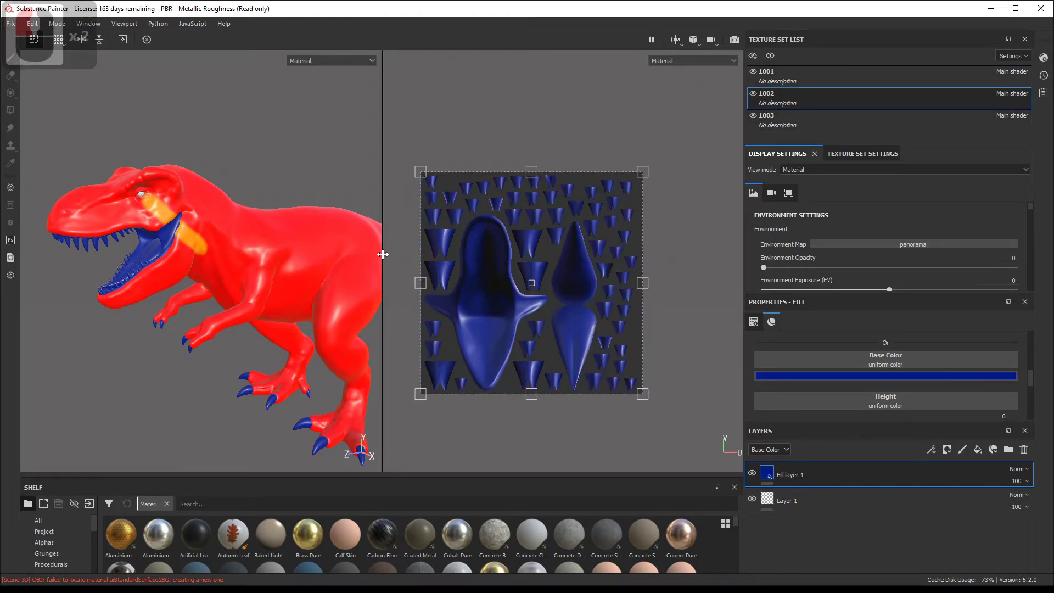
- Create a new project from sd_01_trex_001.obj that preserves the UV tile layout and enables painting across tiles, discarding the current project's changes
left_click(12, 25)
left_click(16, 38)
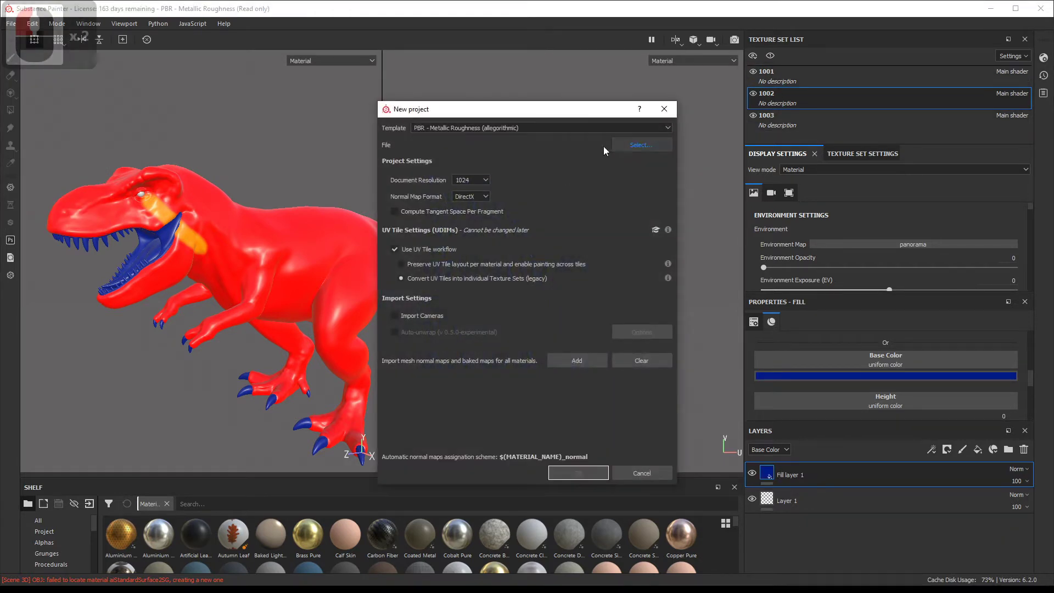
left_click(641, 145)
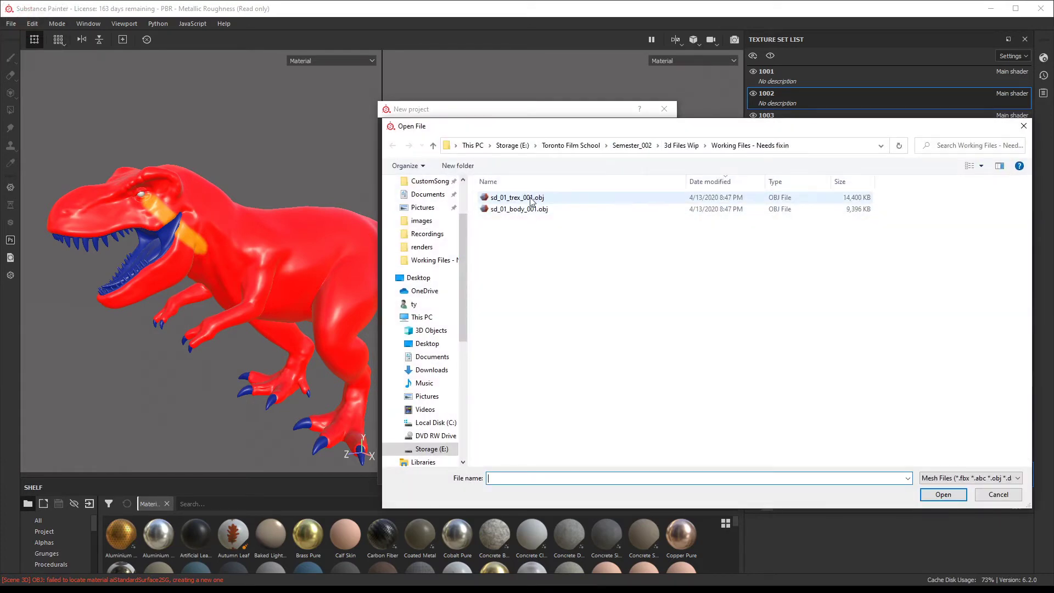
left_click(530, 198)
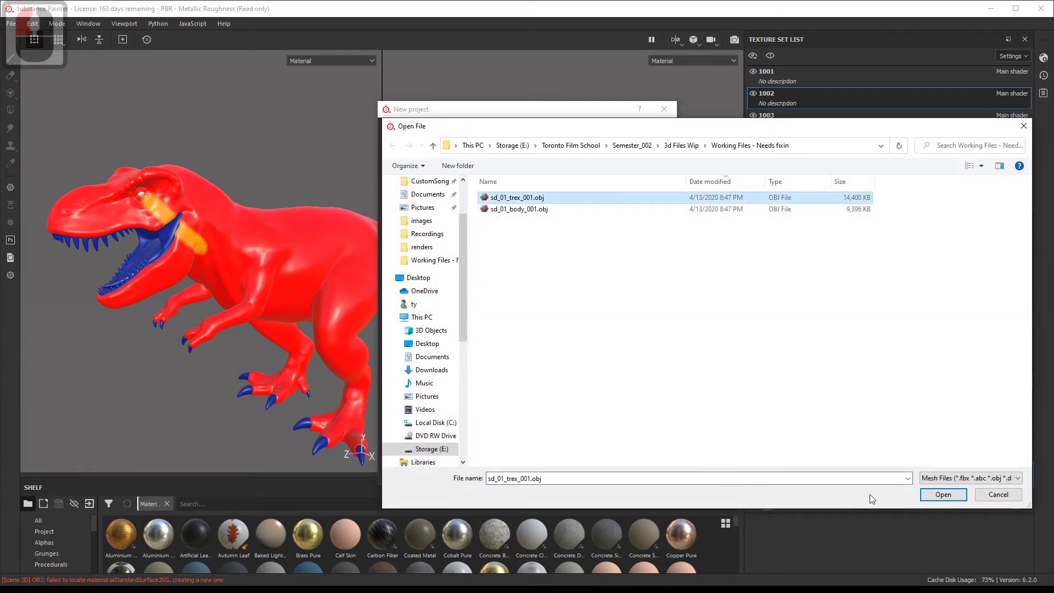
left_click(943, 494)
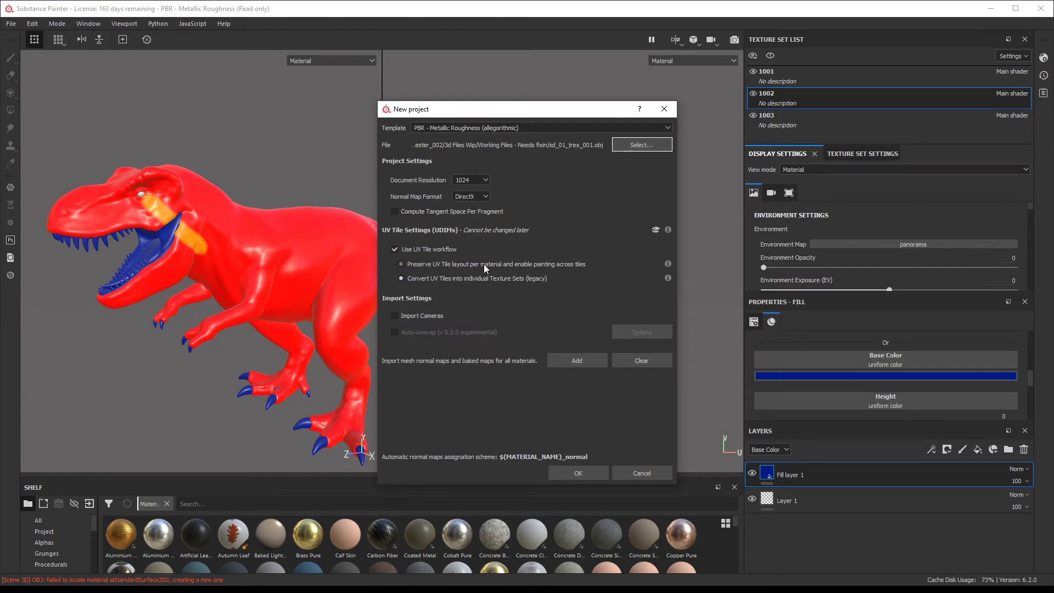
left_click(575, 263)
left_click(586, 476)
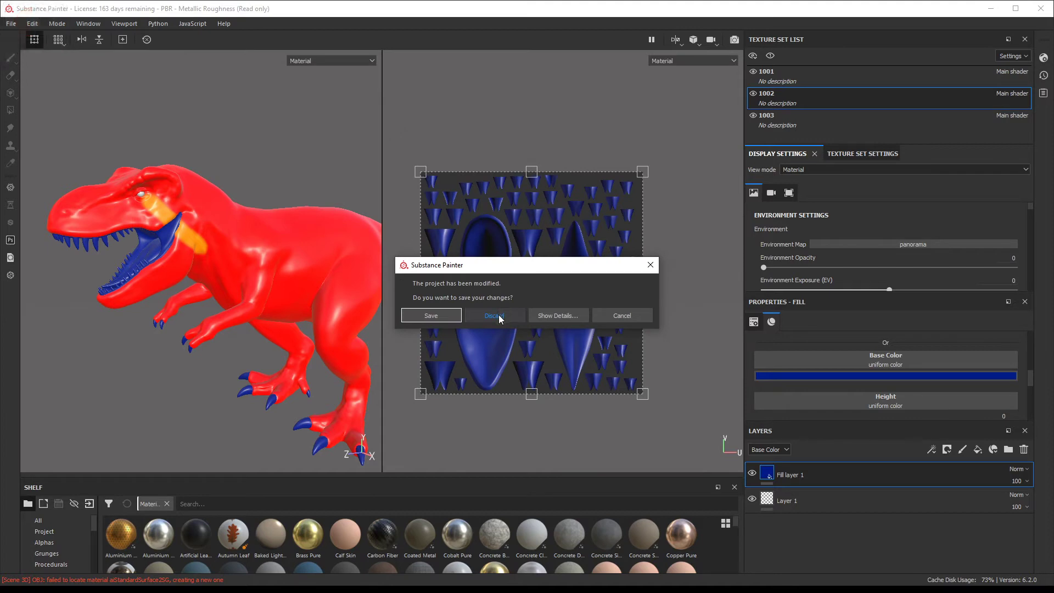
left_click(498, 314)
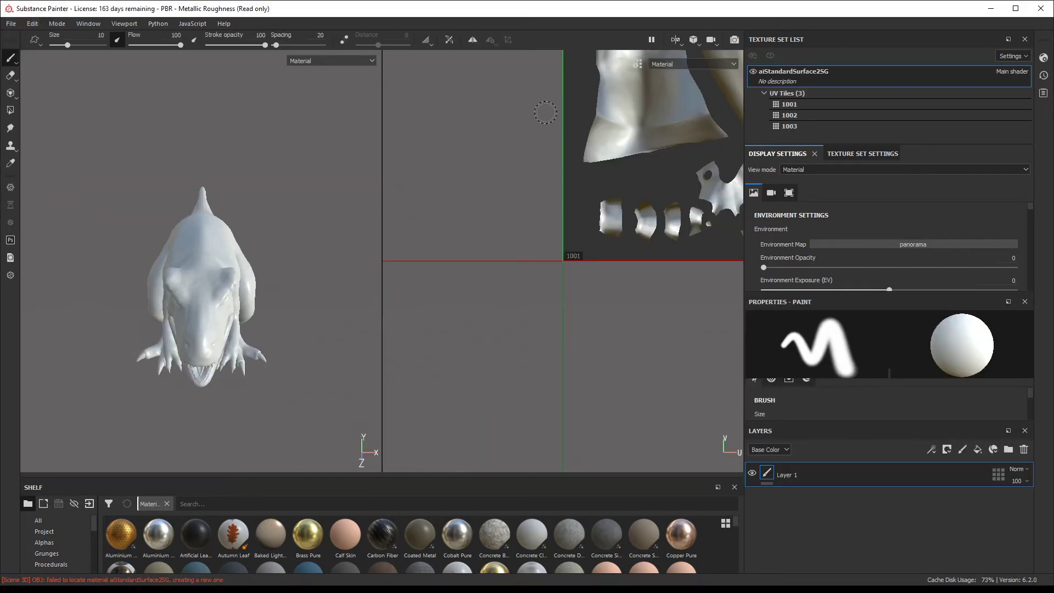
- Rename the aiStandardSurface2SG texture set as trex
double_click(766, 71)
left_click(779, 72)
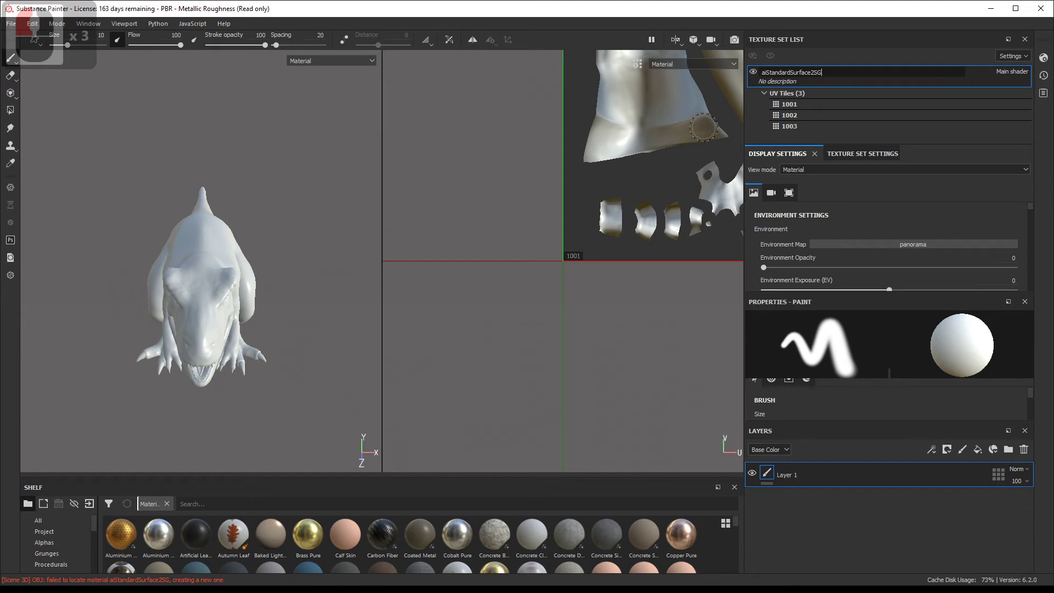
right_click_drag(657, 250, 629, 197, "alt")
middle_click_drag(629, 197, 391, 313, "alt")
right_click_drag(392, 313, 378, 279, "alt")
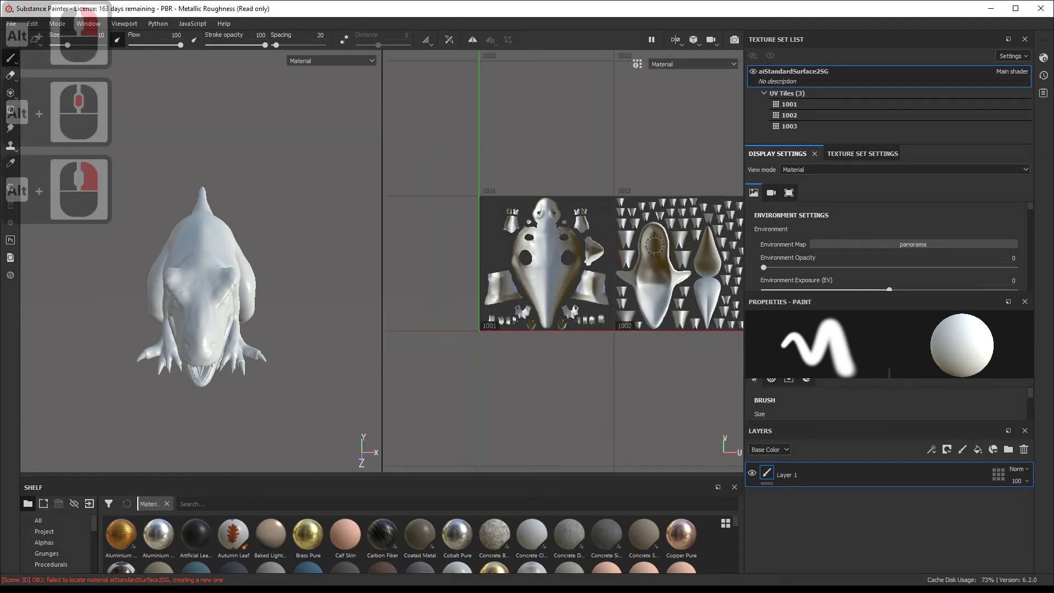
middle_click_drag(379, 280, 295, 290, "alt")
right_click_drag(294, 290, 289, 282, "alt")
left_click_drag(289, 281, 376, 275, "alt")
double_click(861, 82)
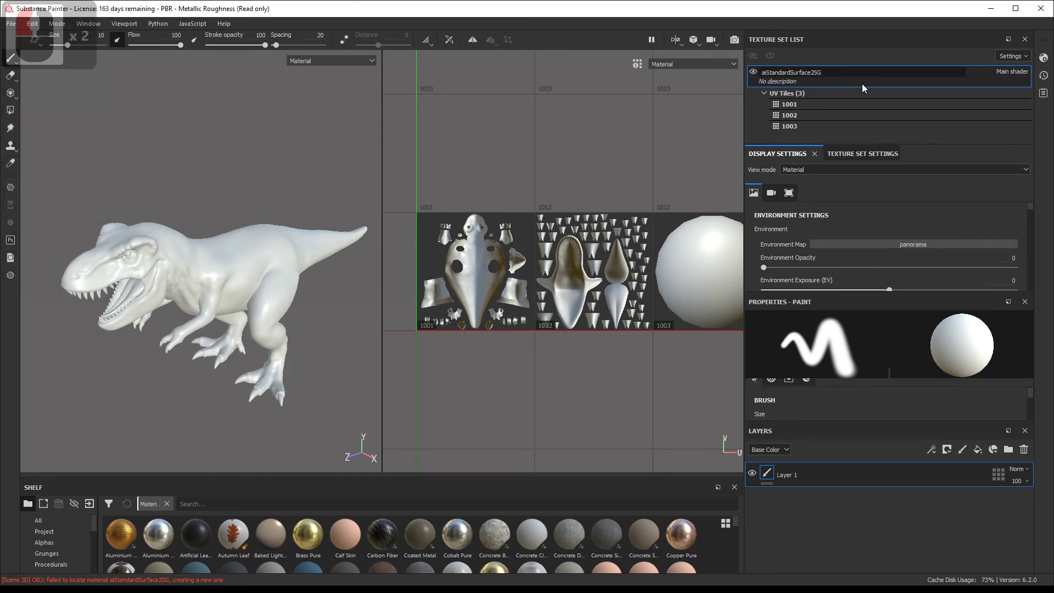
key("ctrl+a")
type("trex")
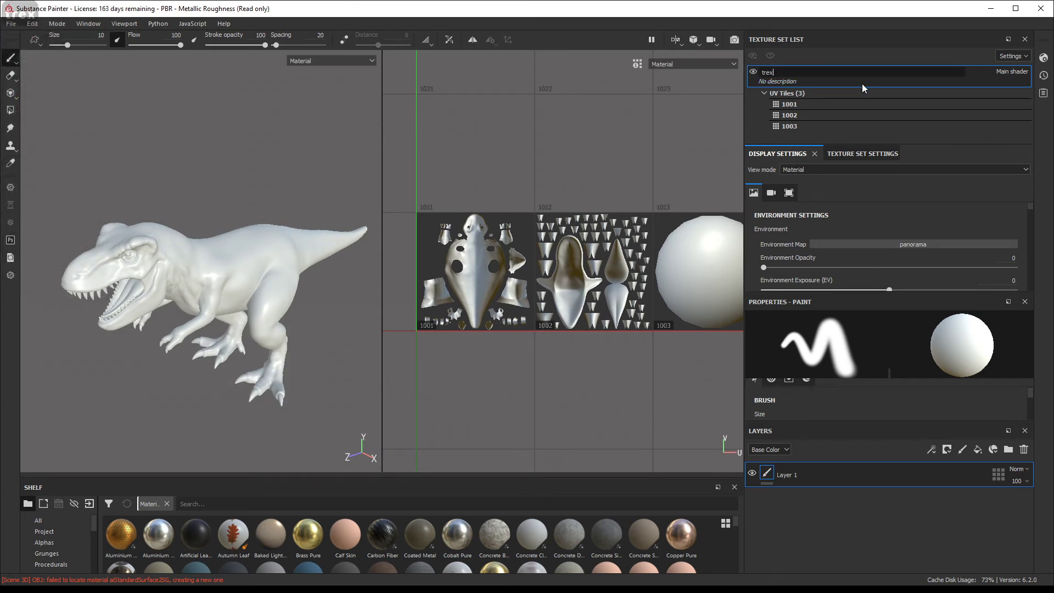
key("Return")
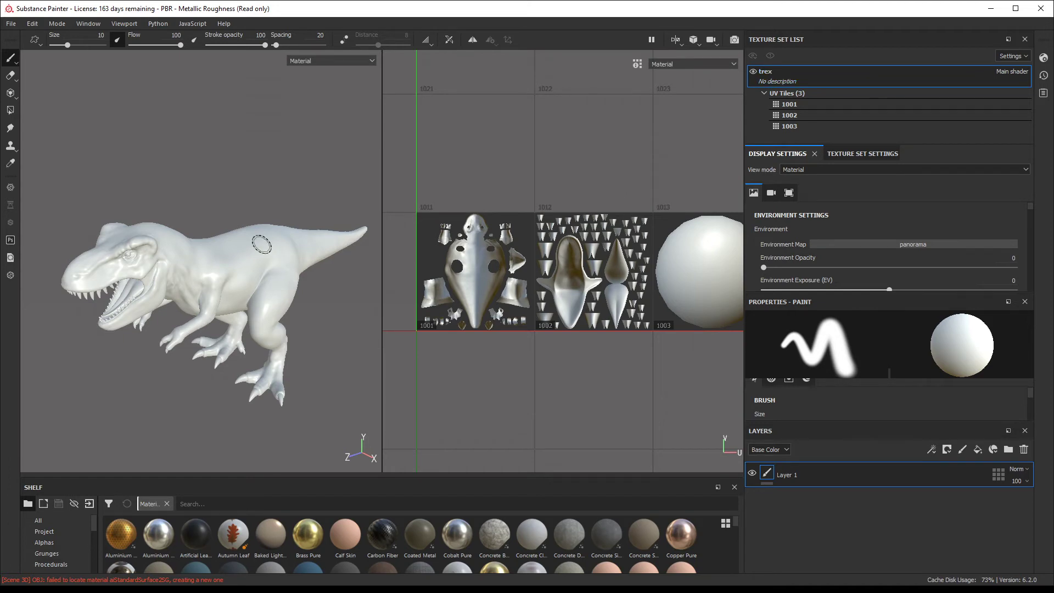
- Examine the numbered UV tile grid from 1001 to 1100 and where the T-rex's UV tiles sit in it
right_click_drag(424, 261, 439, 307, "alt")
right_click_drag(576, 290, 240, 237, "alt")
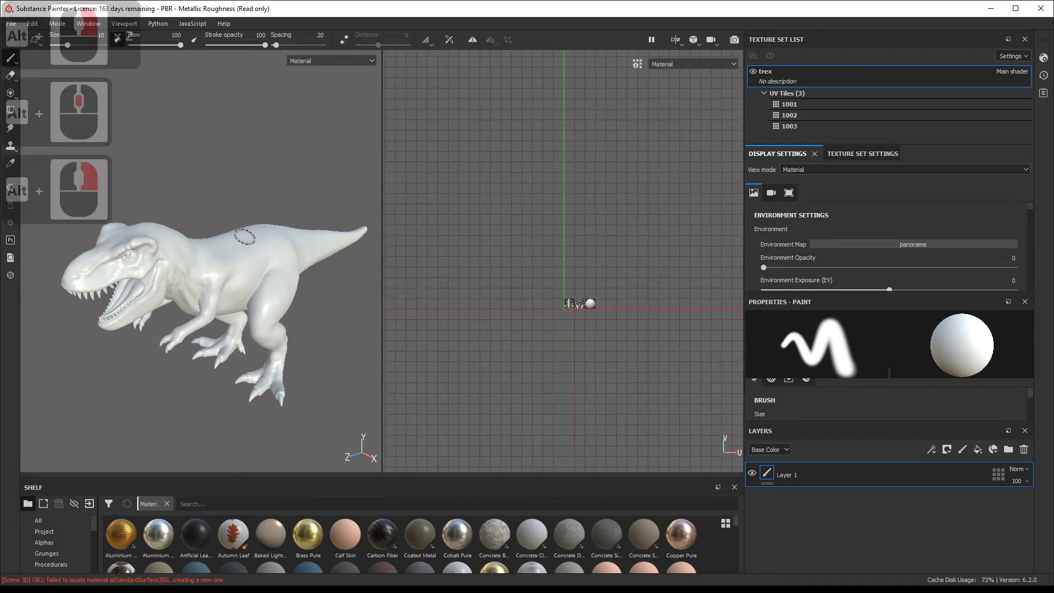
right_click_drag(582, 263, 527, 255, "alt")
middle_click_drag(574, 246, 513, 275, "alt")
right_click_drag(513, 282, 878, 314, "alt")
right_click_drag(554, 307, 636, 314, "alt")
middle_click_drag(636, 314, 601, 288, "alt")
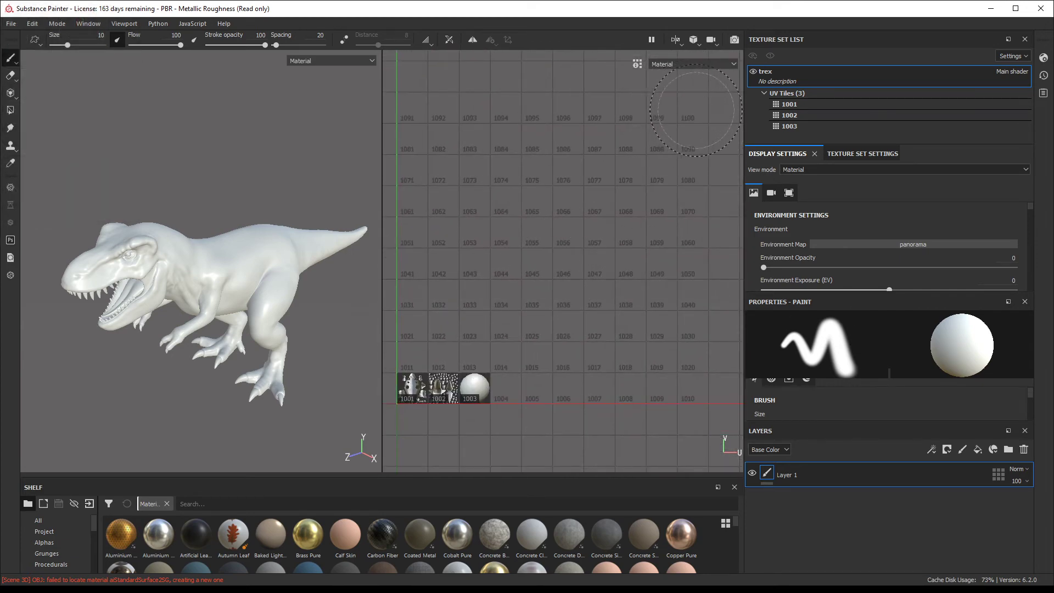
middle_click_drag(536, 376, 539, 348, "alt")
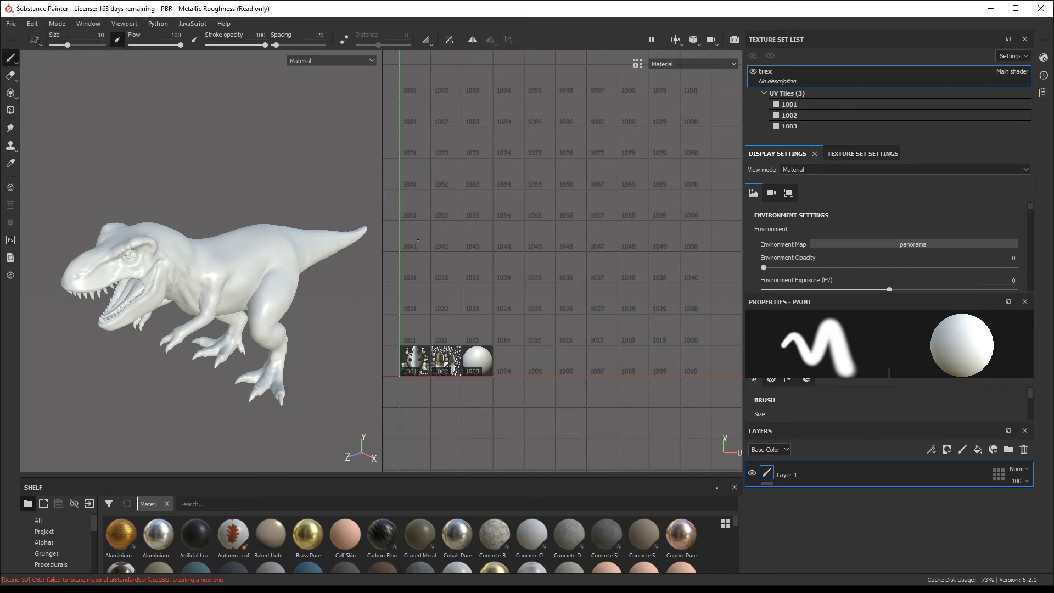
- Add a fill layer above Layer 1 and set its base color to red (1.000, 0.000, 0.000)
left_click_drag(266, 330, 264, 305, "alt")
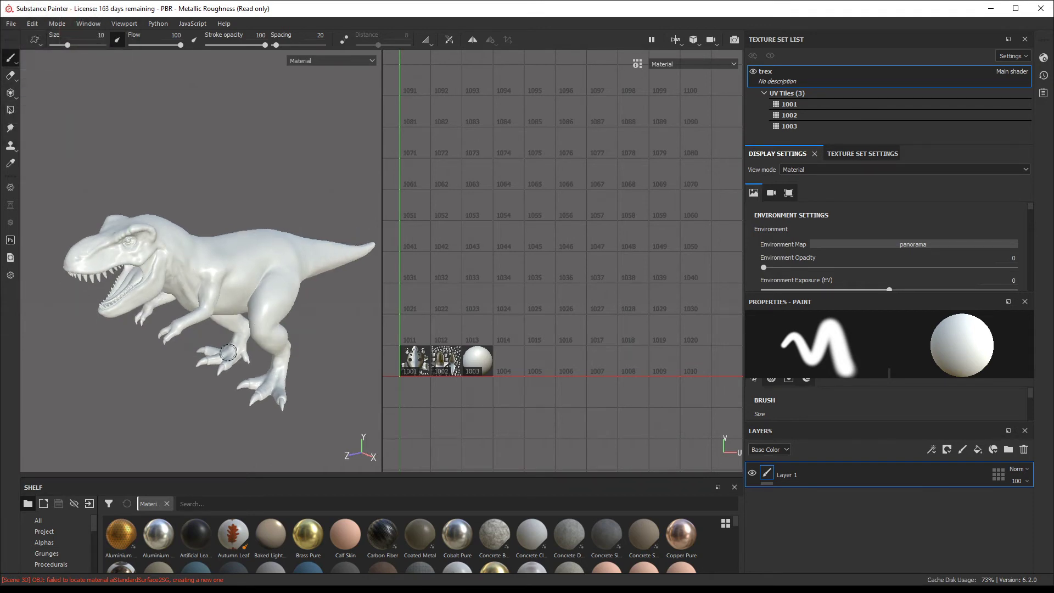
left_click_drag(228, 353, 216, 337, "alt")
middle_click_drag(216, 337, 233, 307, "alt")
right_click_drag(233, 306, 298, 330, "alt")
middle_click_drag(298, 330, 337, 379, "alt")
right_click_drag(337, 379, 347, 383, "alt")
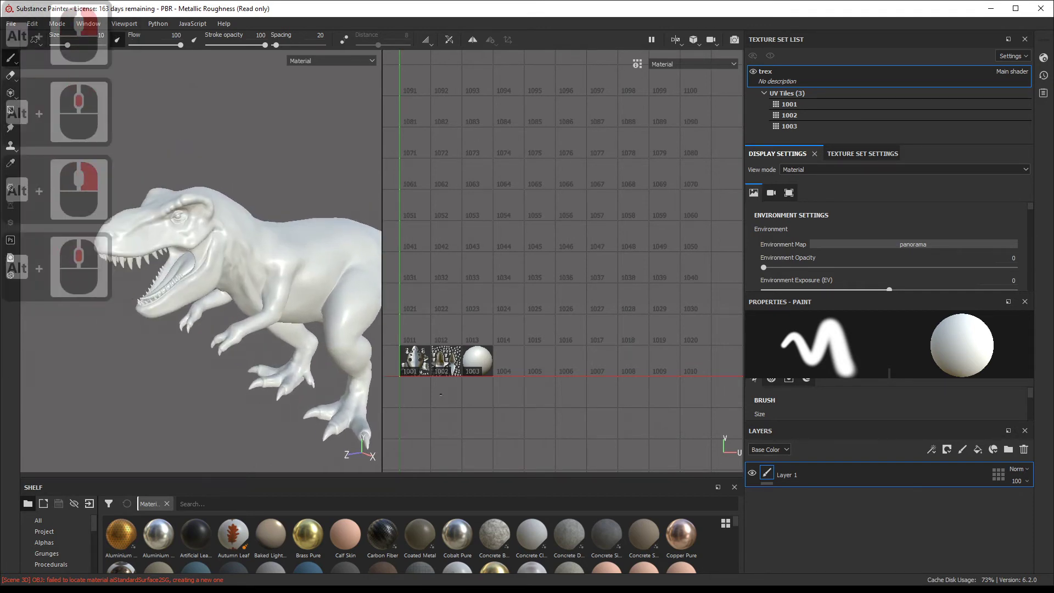
left_click(977, 450)
left_click(827, 376)
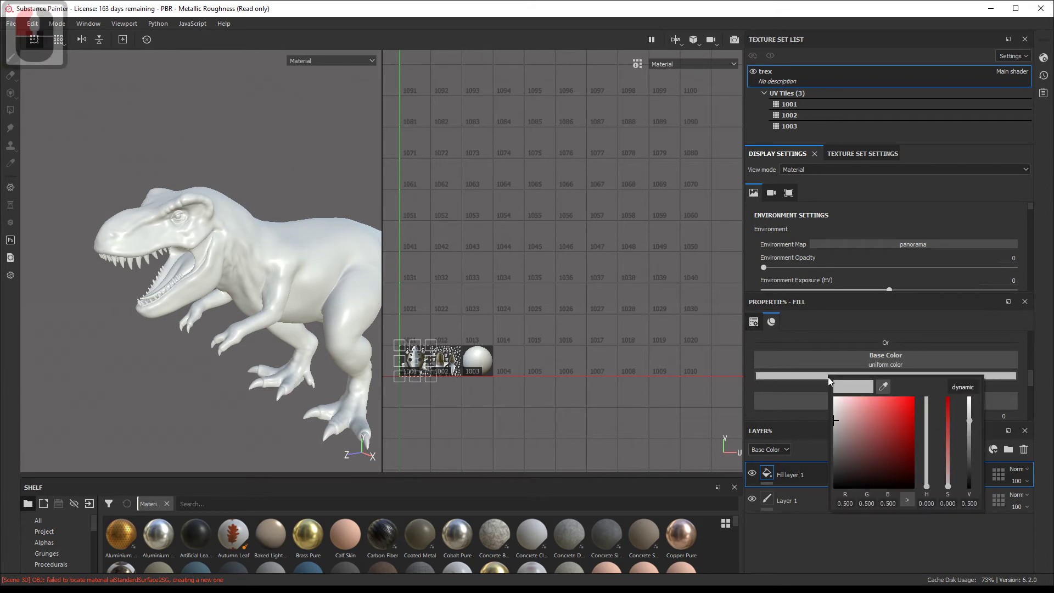
left_click_drag(904, 400, 911, 390)
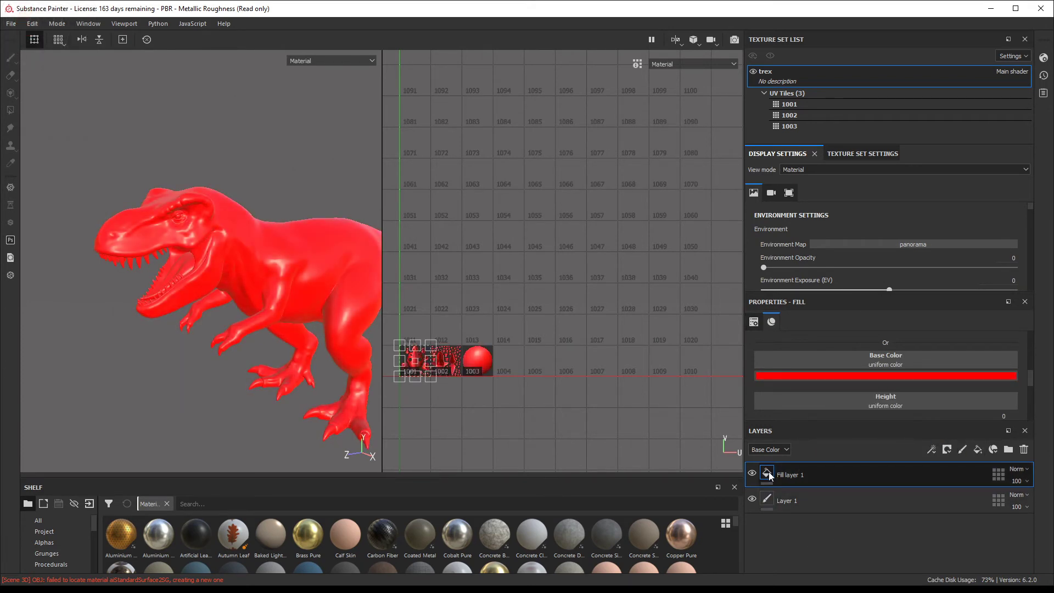
- Examine how the red fill covers the T-rex's body, mouth and claws and UV tiles 1001, 1002 and 1003
double_click(271, 348)
middle_click_drag(271, 348, 211, 321, "alt")
right_click_drag(212, 321, 274, 350, "alt")
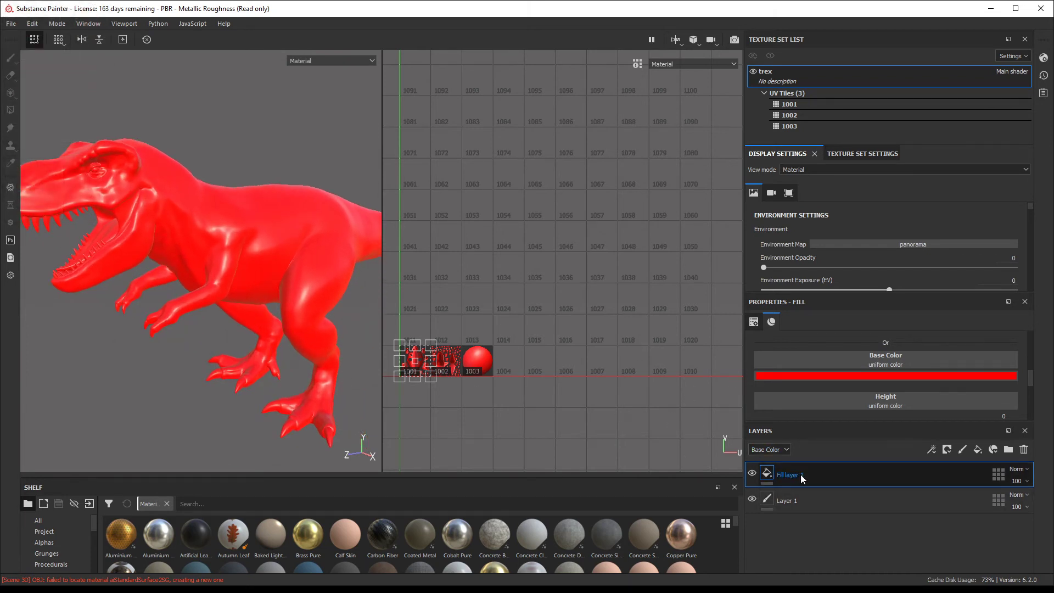
right_click_drag(499, 379, 625, 439, "alt")
middle_click_drag(626, 439, 812, 324, "alt")
right_click_drag(813, 323, 840, 426, "alt")
right_click_drag(568, 373, 658, 383, "alt")
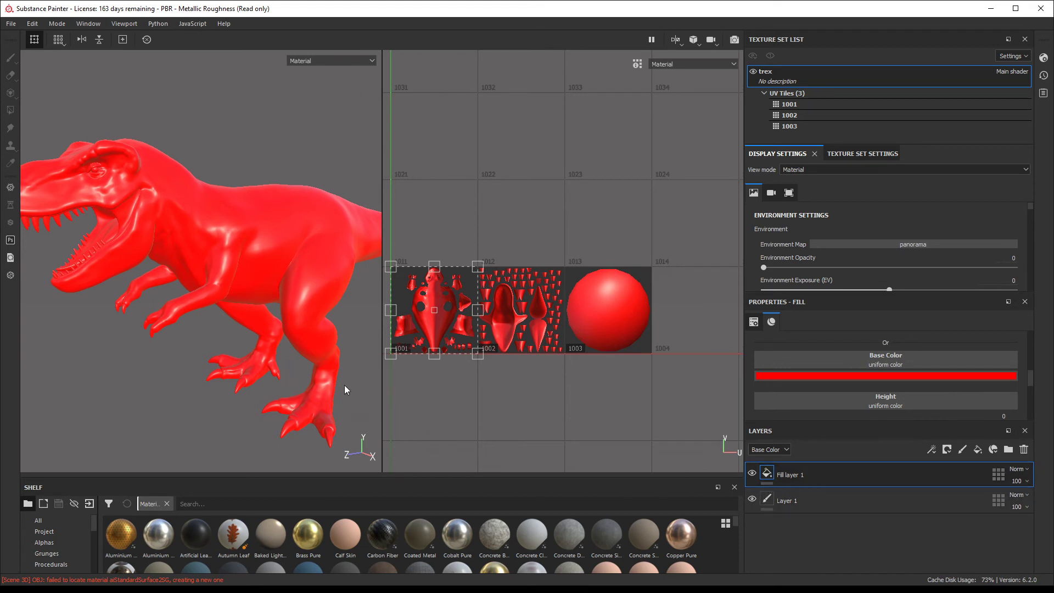
left_click_drag(344, 384, 233, 321, "alt")
middle_click_drag(234, 321, 254, 339, "alt")
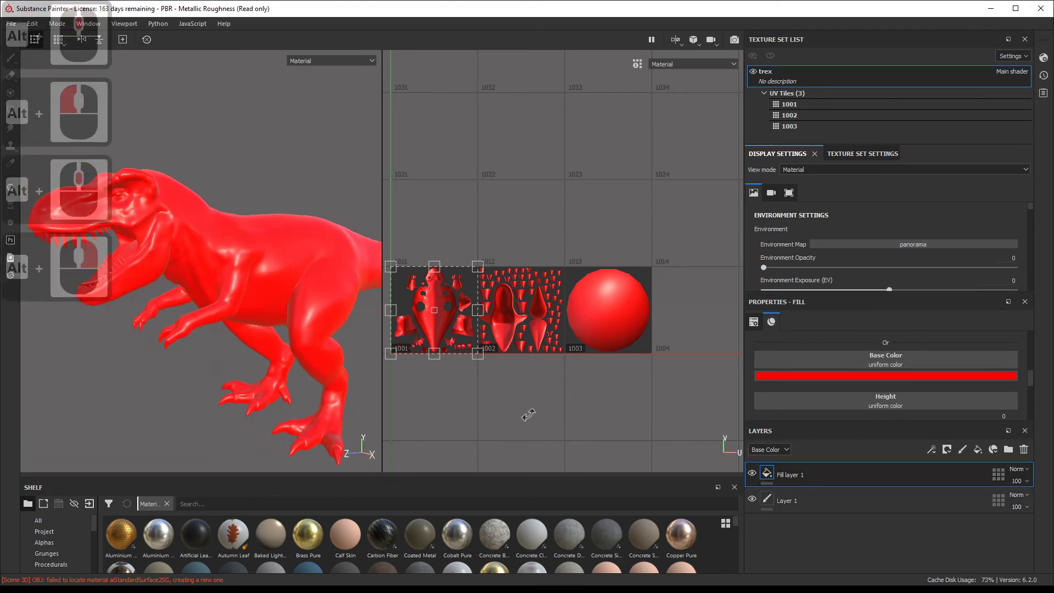
- Duplicate the red fill layer, set the copy's base color to yellow (0.886, 1.000, 0.000) and give it a black mask
left_click(834, 479)
key("ctrl+c")
key("ctrl+v")
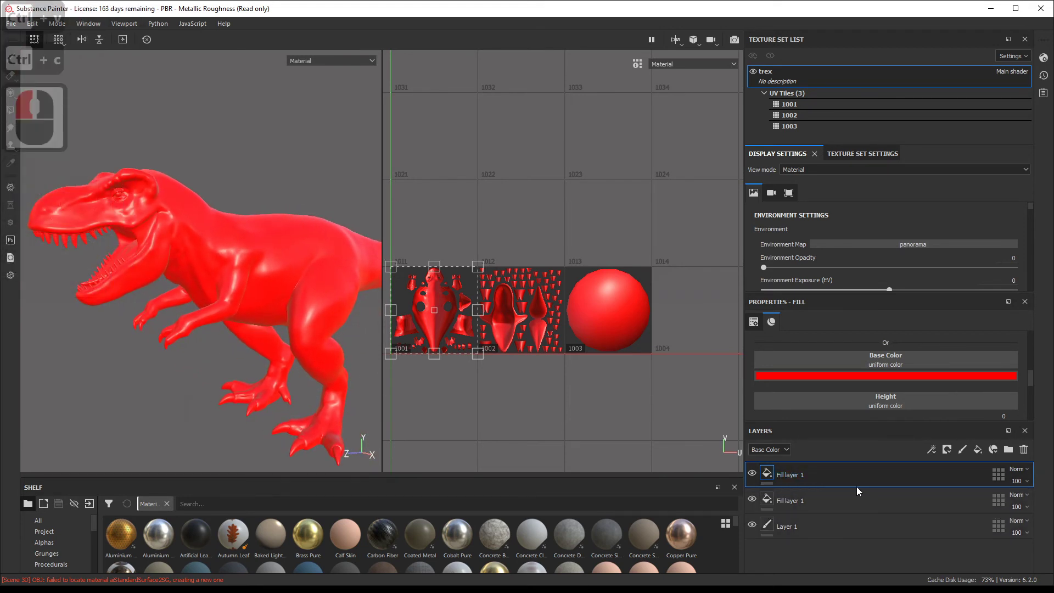
left_click(850, 376)
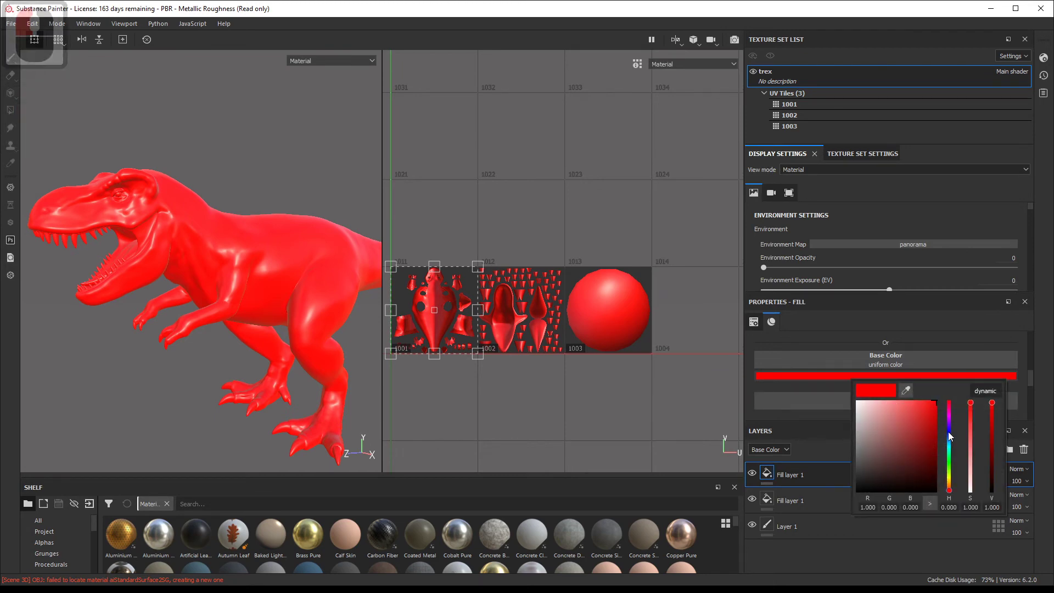
left_click_drag(948, 455, 947, 473)
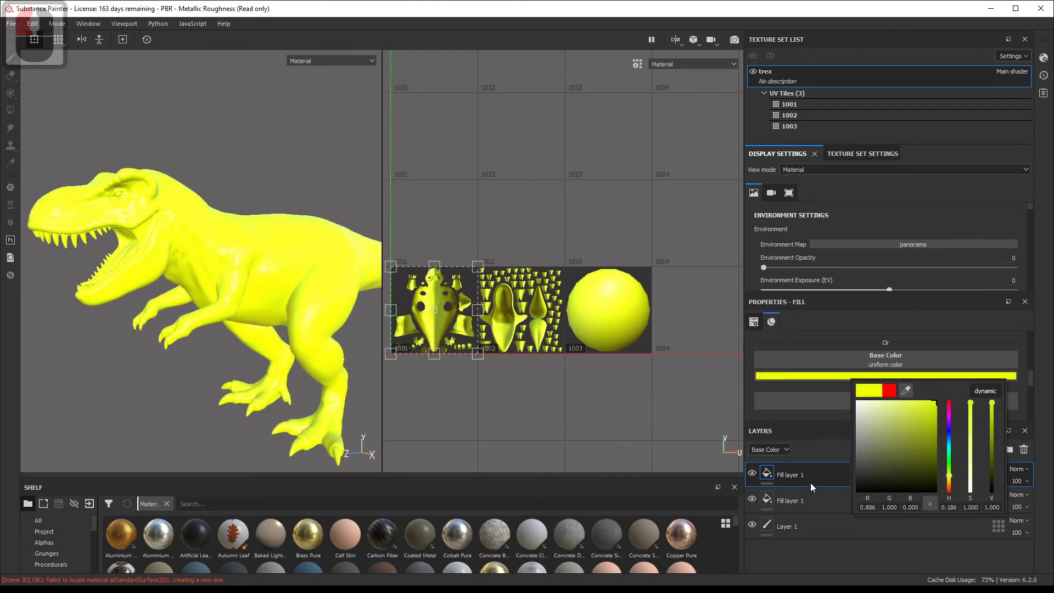
right_click(769, 473)
left_click(820, 165)
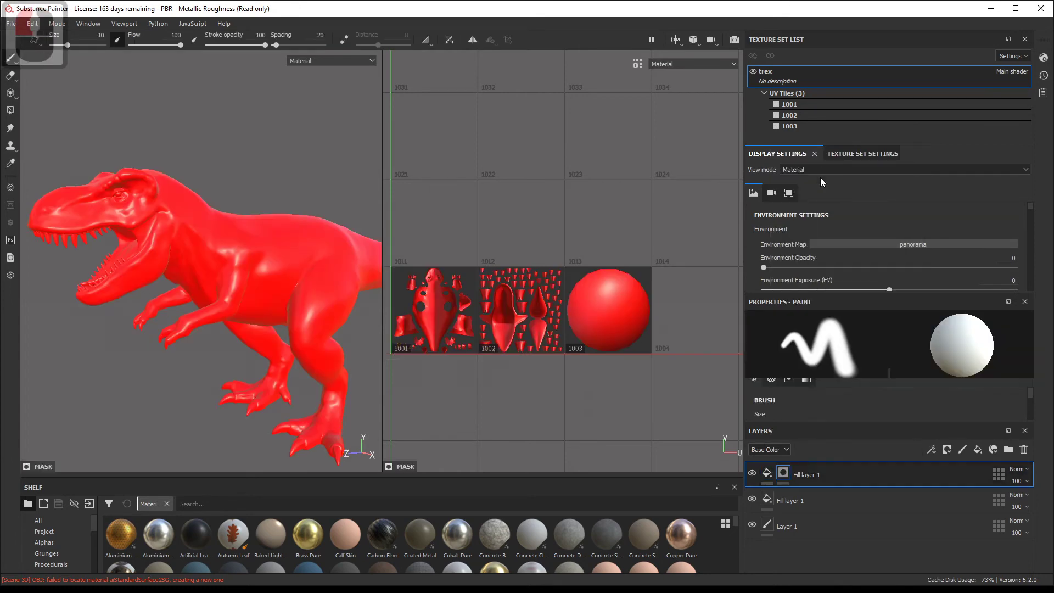
- Reduce the brush size to 6.87 and paint a mask stroke from the T-rex's neck past the mouth corner to the eye
left_click_drag(318, 271, 308, 270, "alt")
right_click_drag(308, 270, 330, 271, "alt")
middle_click_drag(285, 262, 311, 253, "alt")
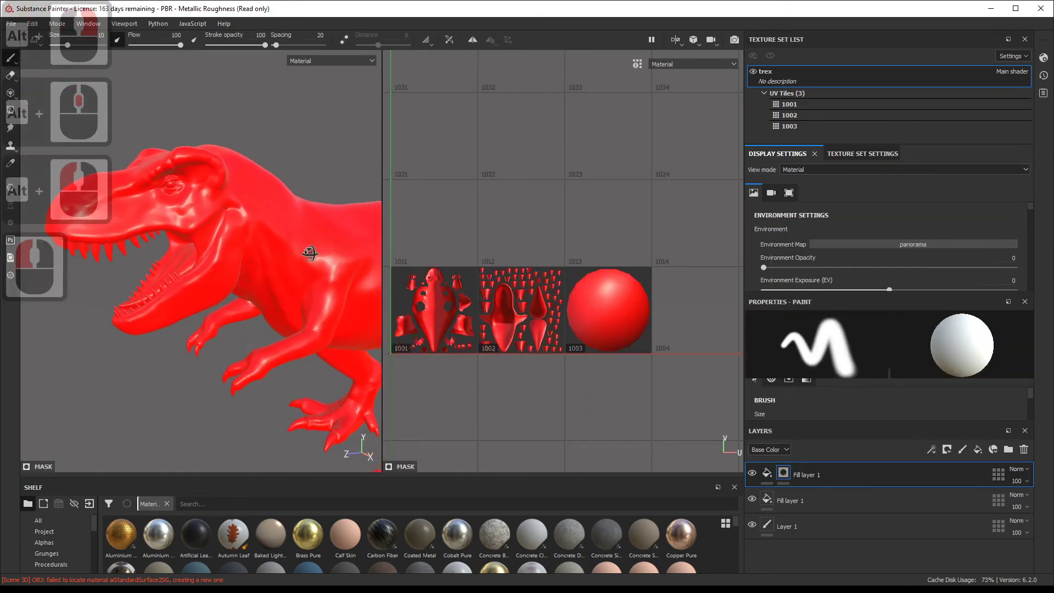
left_click_drag(310, 252, 304, 255, "alt")
right_click_drag(307, 256, 294, 256, "ctrl")
mouse_move(272, 253)
left_mouse_down()
mouse_move(203, 217)
mouse_move(167, 179)
left_mouse_up()
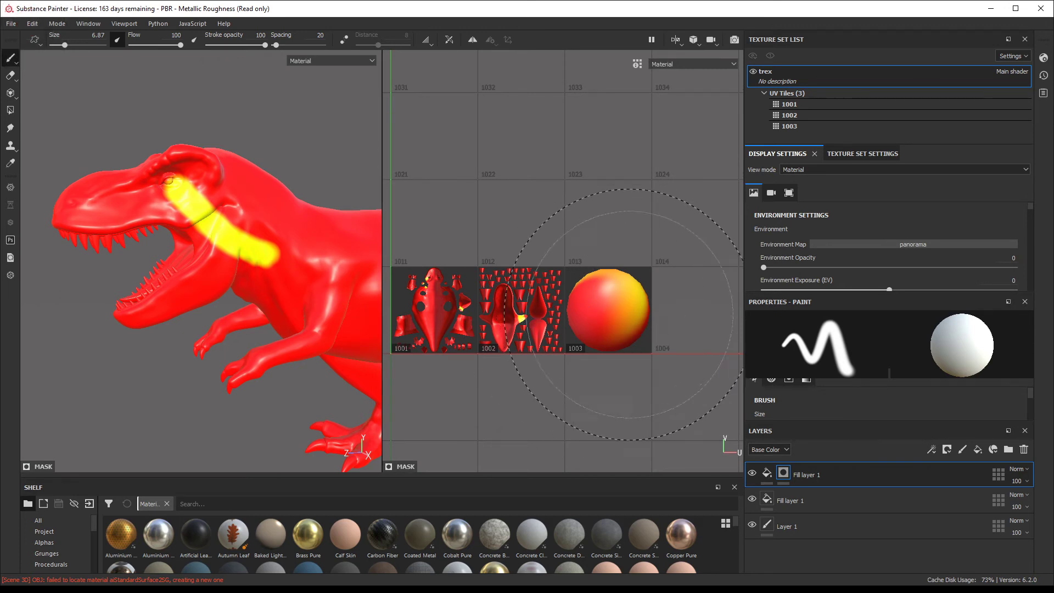
- Examine the yellow stroke on the T-rex's head and how it spans the separate UV tiles
right_click_drag(123, 348, 167, 291, "alt")
middle_click_drag(168, 291, 212, 292, "alt")
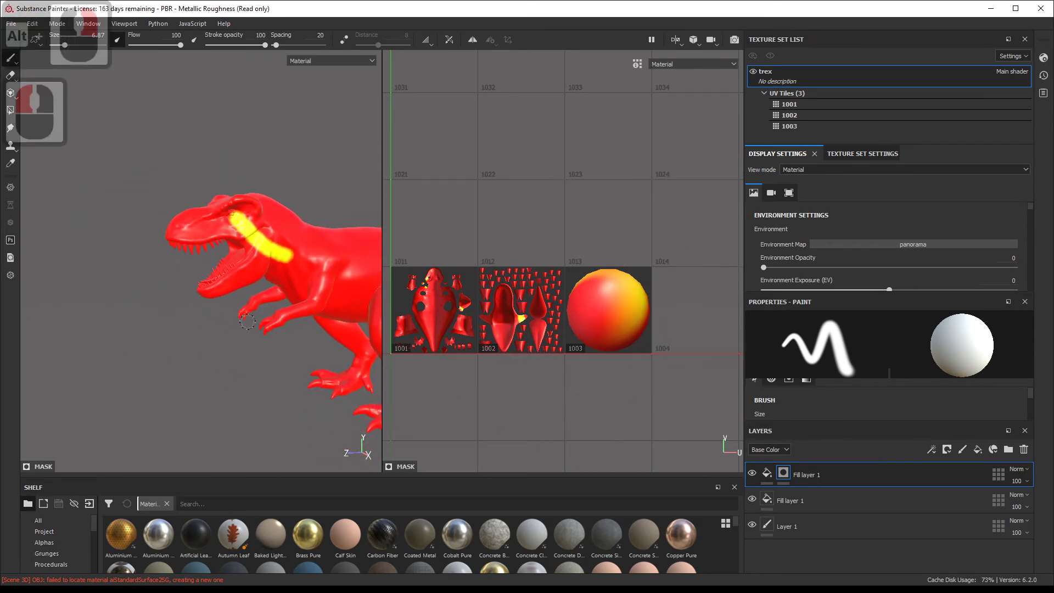
left_click_drag(212, 291, 249, 300, "alt")
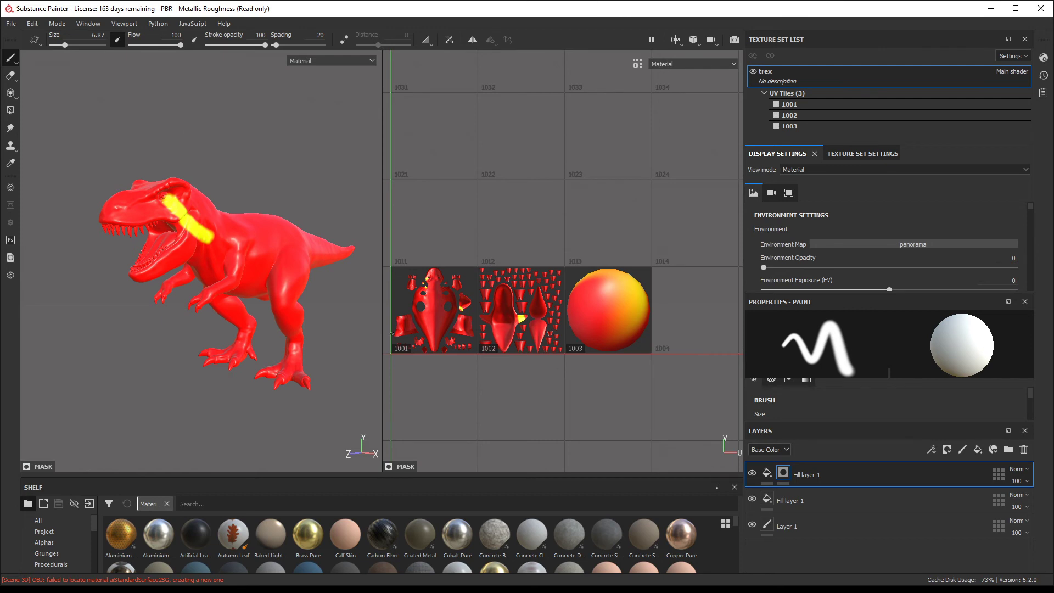
left_click(233, 274, "alt")
left_click_drag(233, 274, 200, 274, "alt")
right_click_drag(179, 274, 201, 274, "alt")
middle_click_drag(202, 273, 215, 290, "alt")
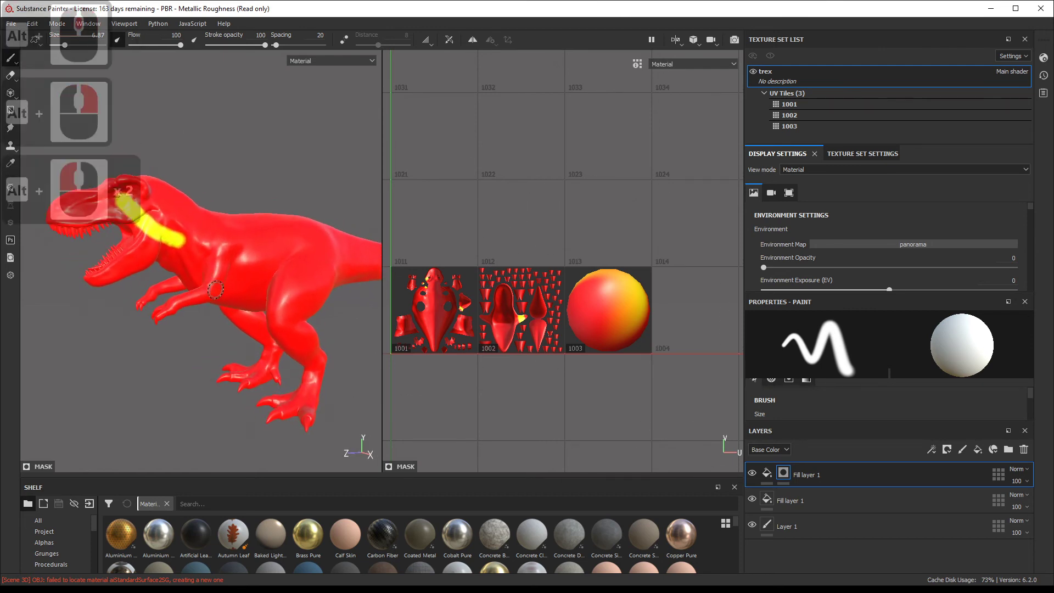
right_click_drag(215, 290, 233, 288, "alt")
- Reduce the brush size to 3.62 and paint mask strokes over the T-rex's face, along its flank and inside its mouth
right_click_drag(153, 196, 139, 196, "ctrl")
left_click_drag(137, 183, 286, 239)
left_click_drag(299, 274, 275, 295, "alt")
mouse_move(310, 208)
left_mouse_down()
mouse_move(259, 270)
mouse_move(281, 275)
mouse_move(49, 192)
mouse_move(126, 283)
mouse_move(299, 306)
left_mouse_up()
mouse_move(140, 309)
left_mouse_down()
mouse_move(143, 288)
mouse_move(148, 303)
left_mouse_up()
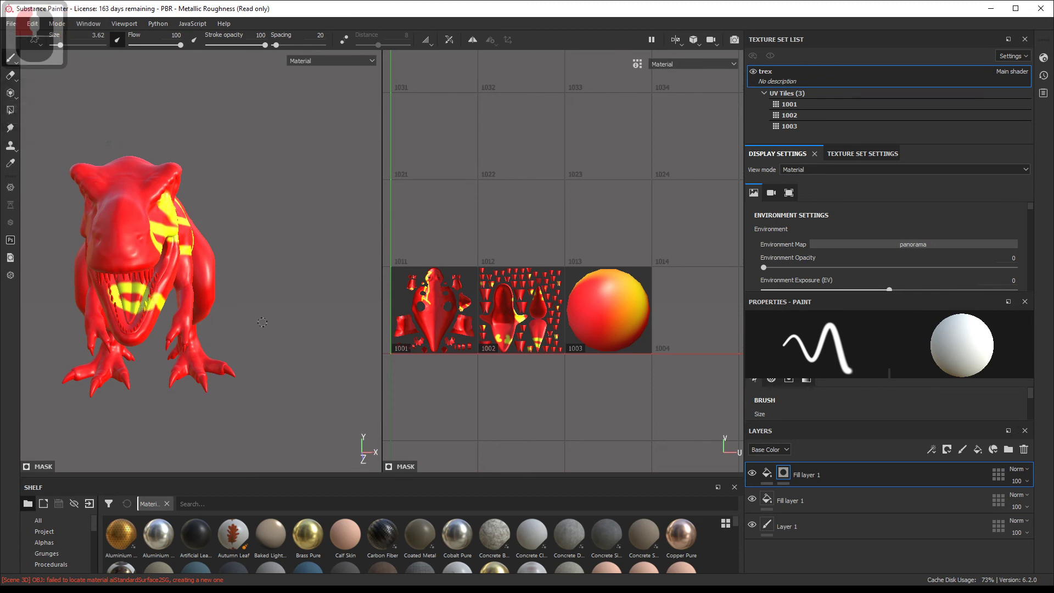
- Try a mask dab on the sphere in UV tile 1003 and undo it
left_click_drag(263, 322, 278, 283, "alt")
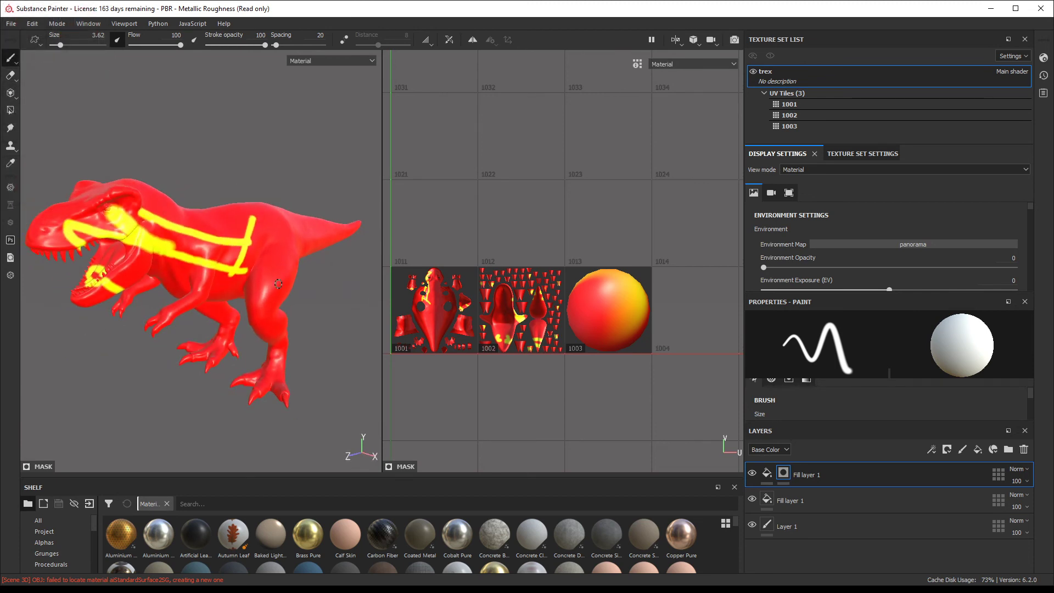
left_click_drag(310, 270, 289, 304, "alt")
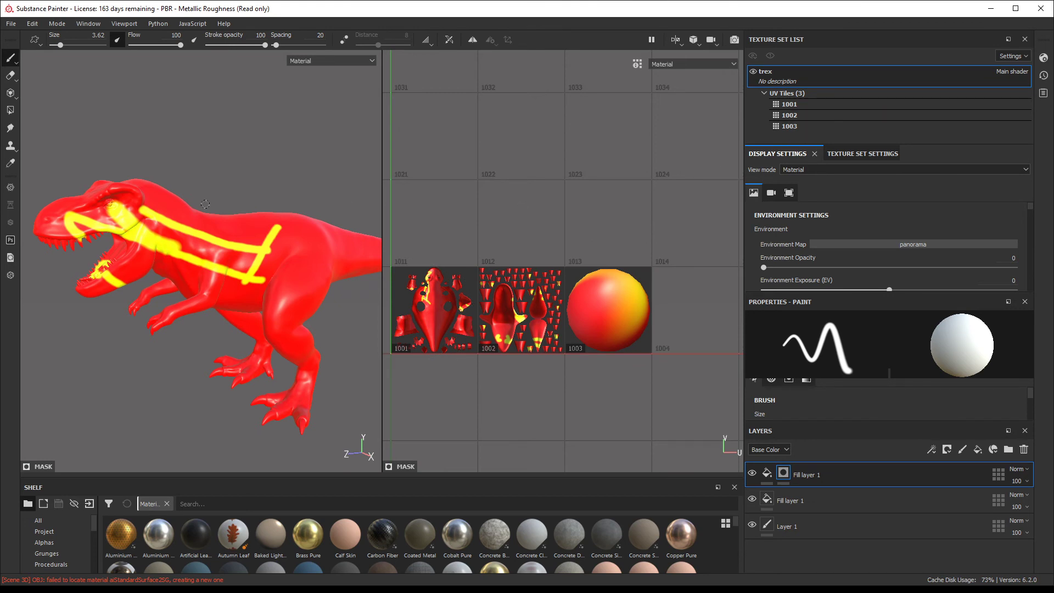
left_click(609, 308)
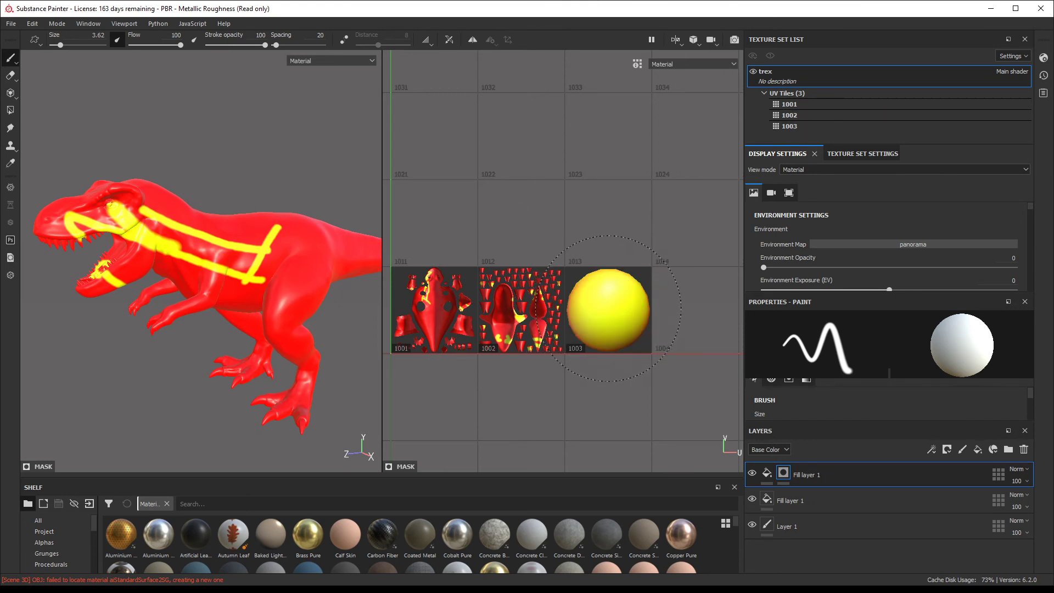
key("ctrl+z")
left_click_drag(316, 296, 228, 272, "alt")
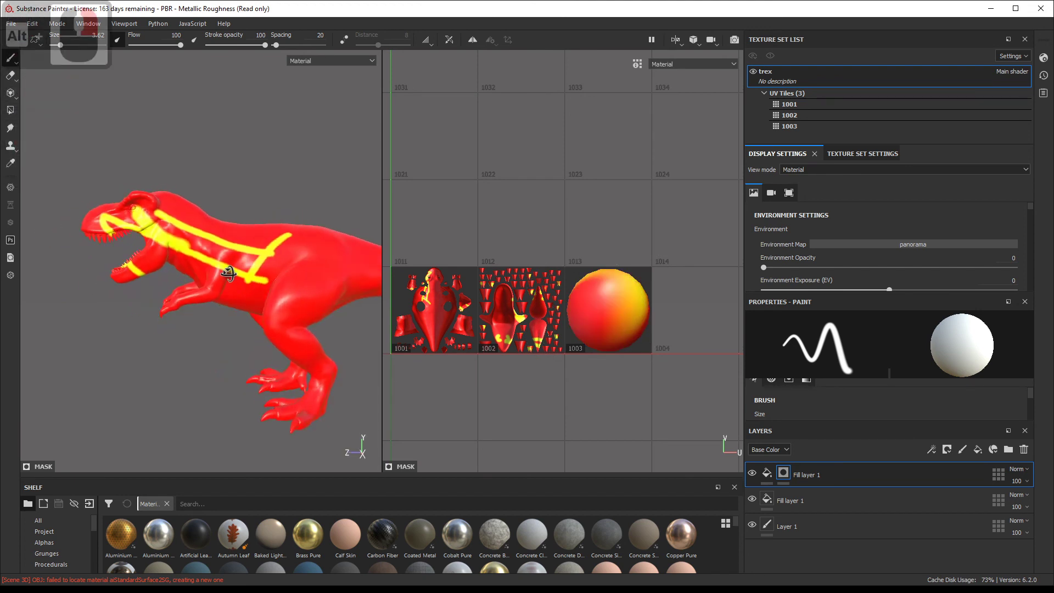
- Open the texture export dialog and examine the list of files to export for the trex texture set
right_click_drag(228, 273, 295, 279, "alt")
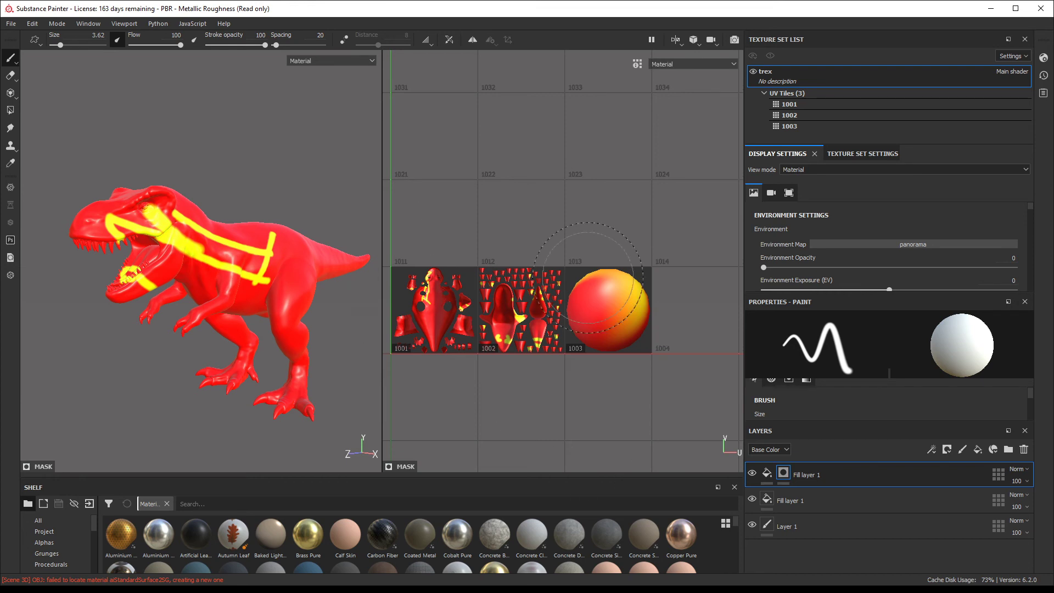
left_click(11, 23)
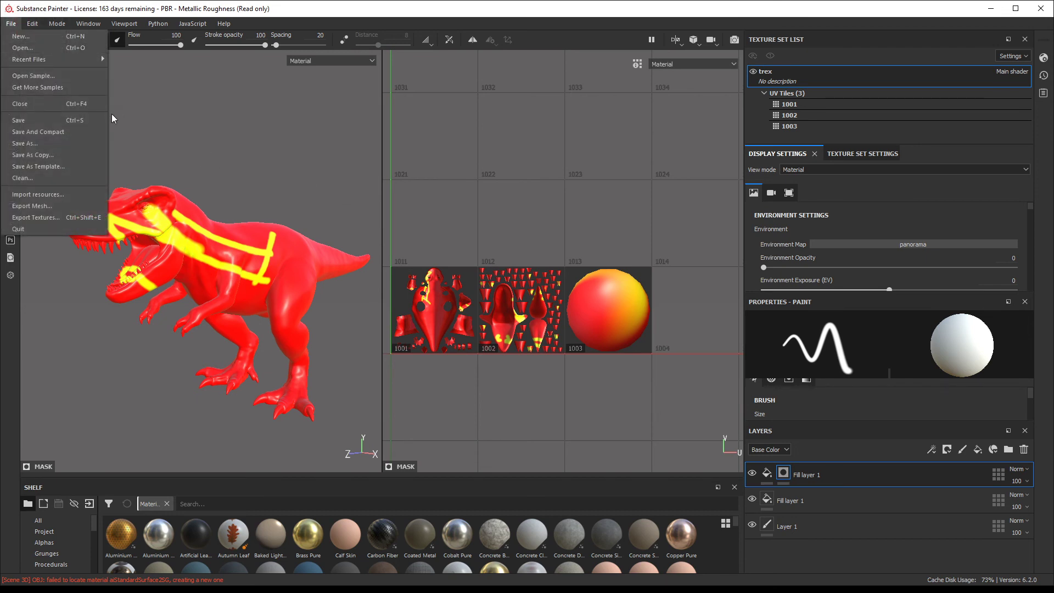
left_click(74, 217)
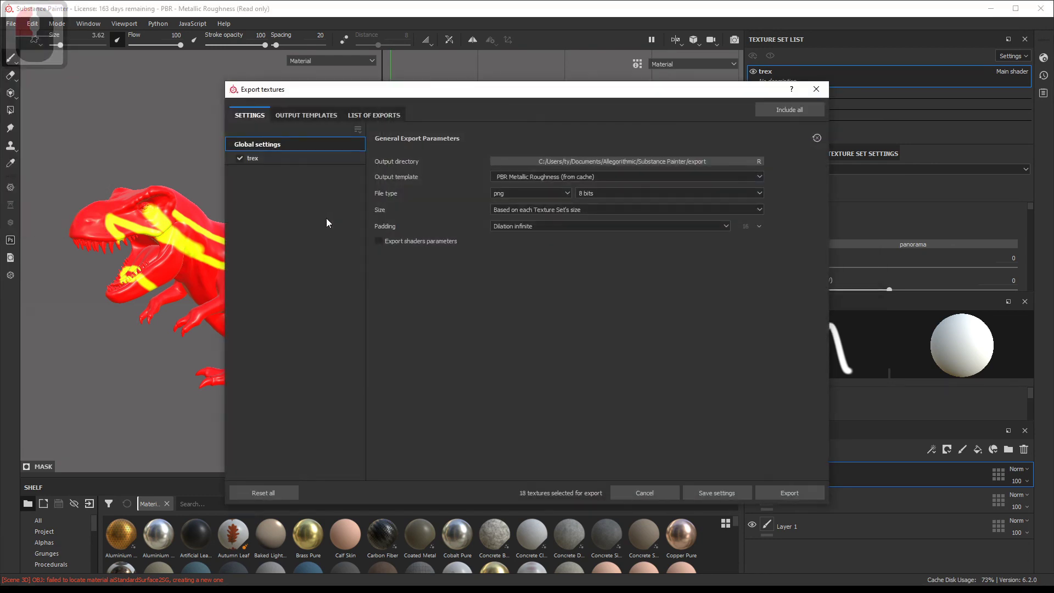
left_click_drag(347, 91, 250, 71)
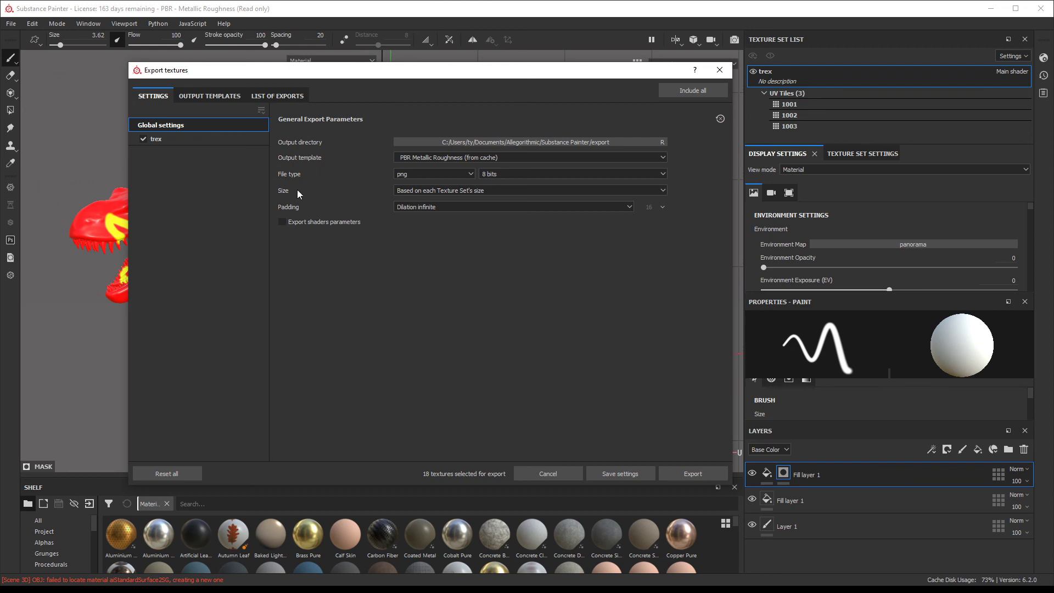
left_click(190, 94)
left_click(278, 96)
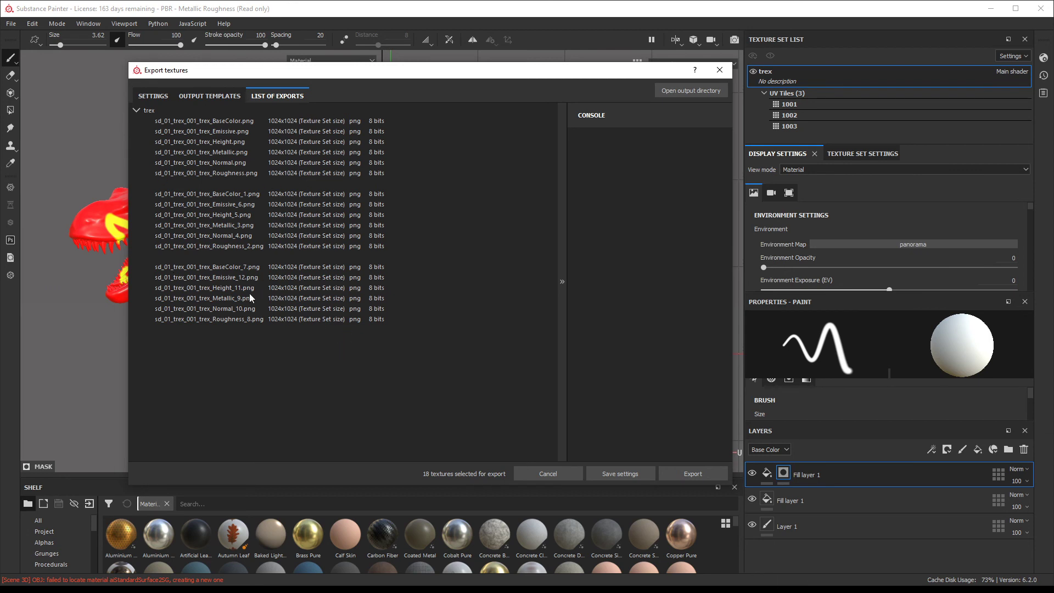
- Review the export output templates, general export parameters and list of exports, and close the dialog without exporting
left_click(209, 95)
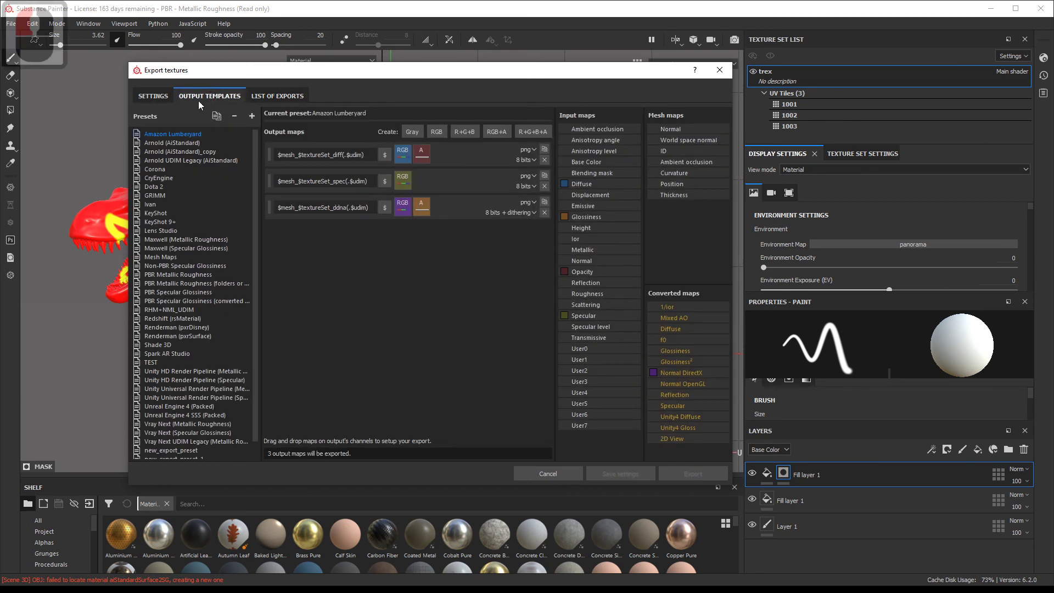
left_click(152, 95)
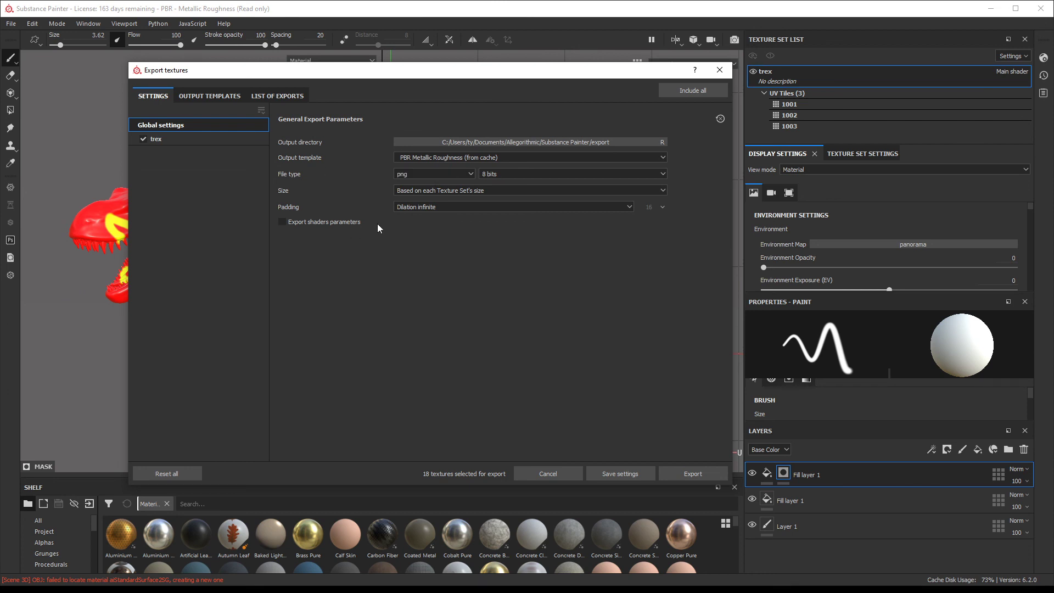
left_click(225, 96)
left_click(277, 96)
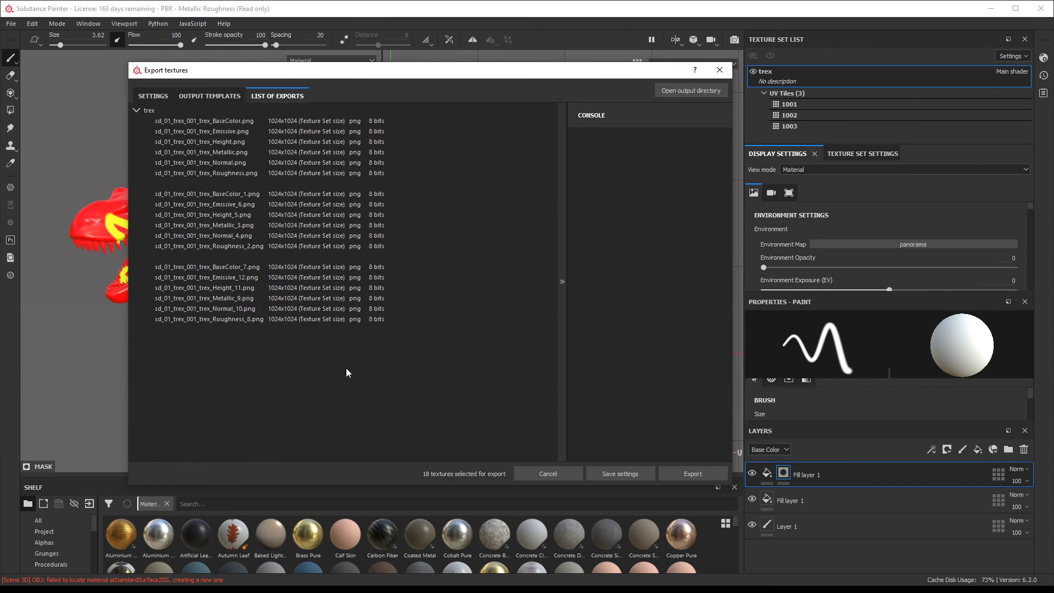
left_click(531, 472)
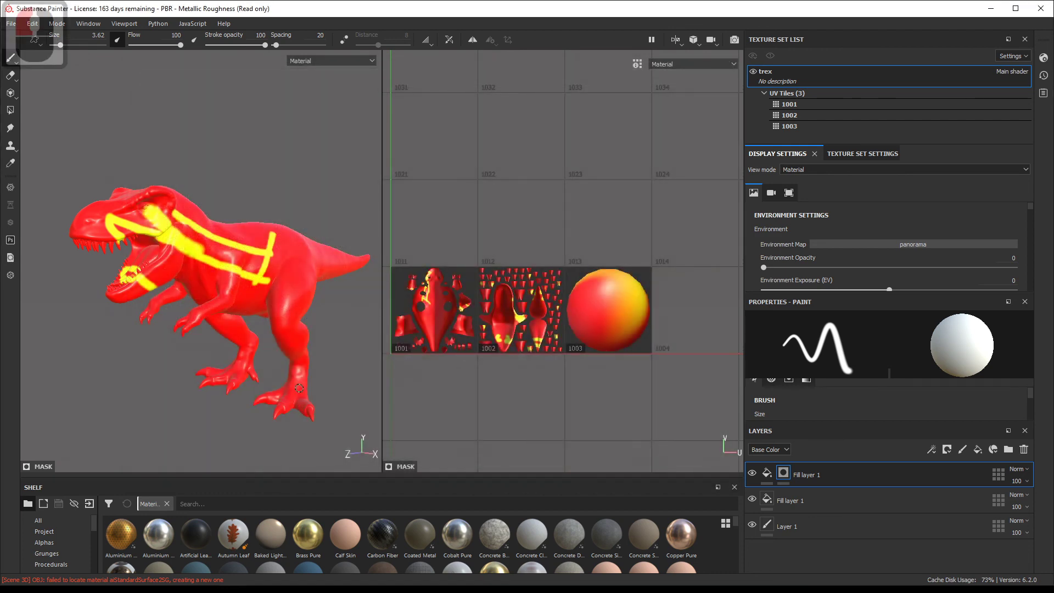